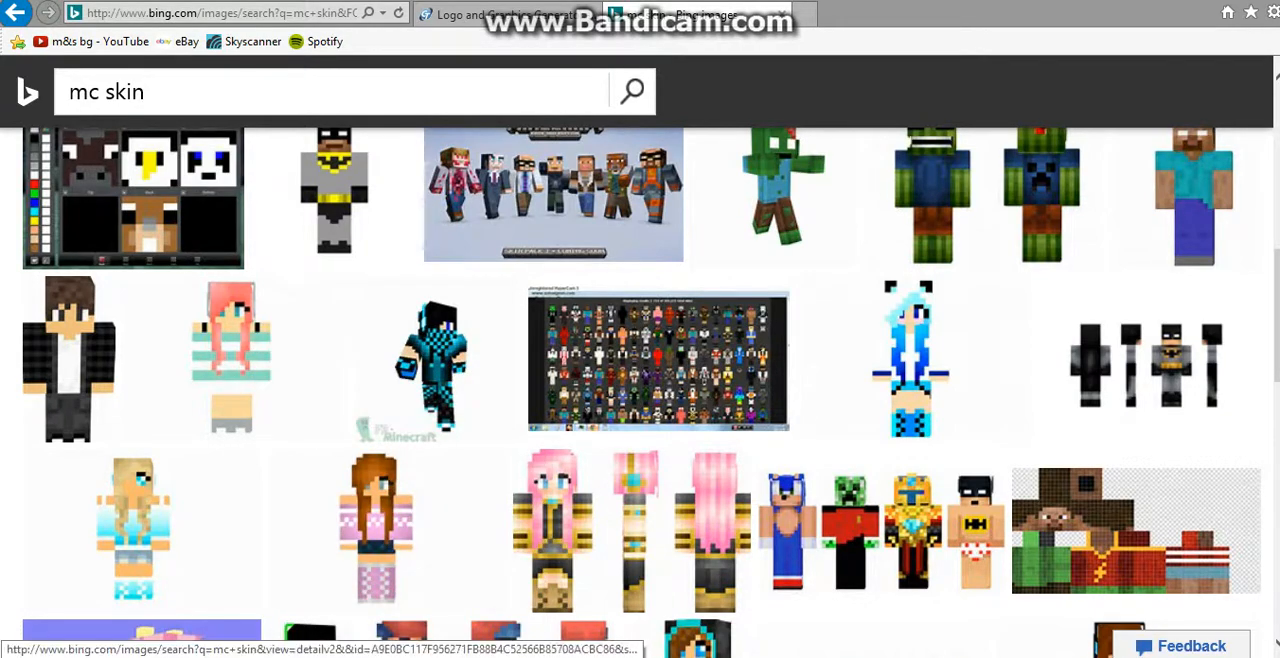
Step: Browse the mc skin image results and open the preview of the brown-haired skin in the black plaid jacket
mouse_move(248, 656)
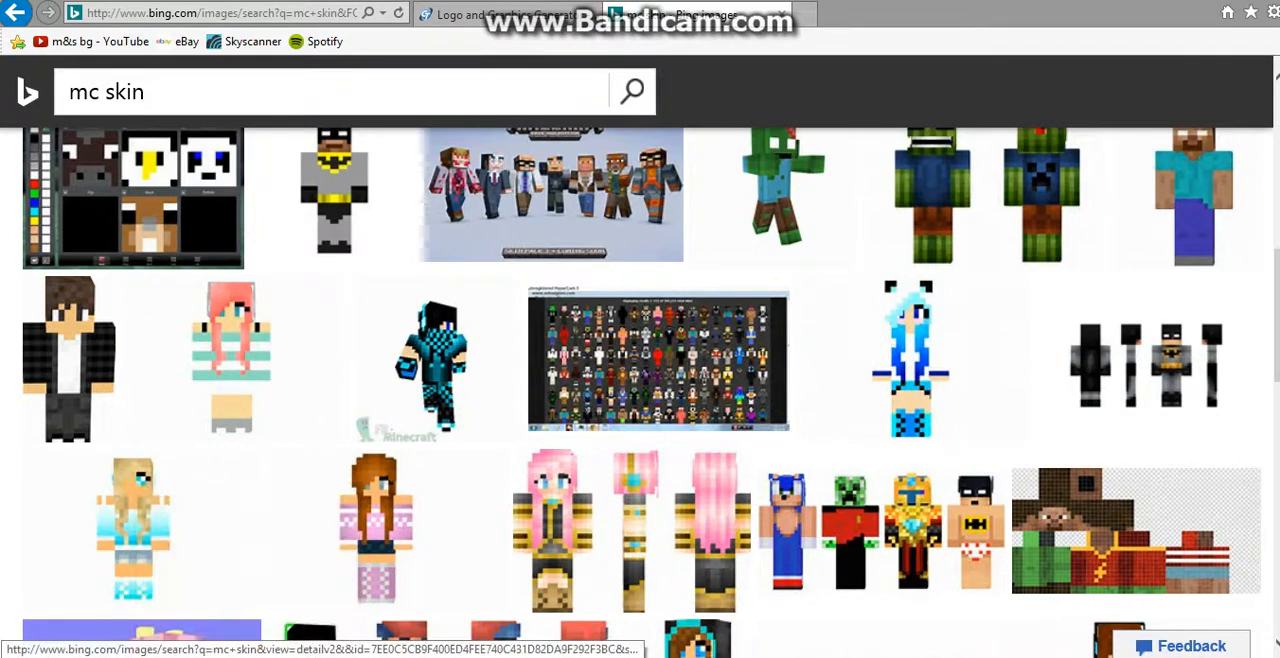
mouse_move(382, 528)
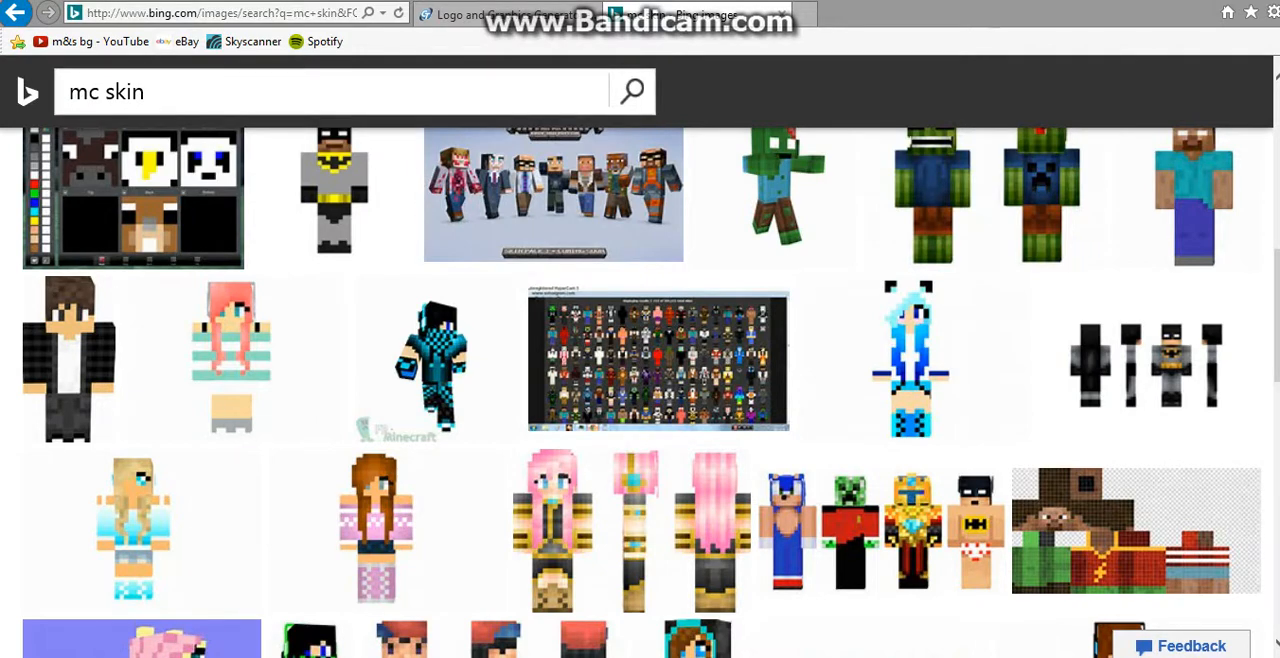
scroll(640, 390, down, 1)
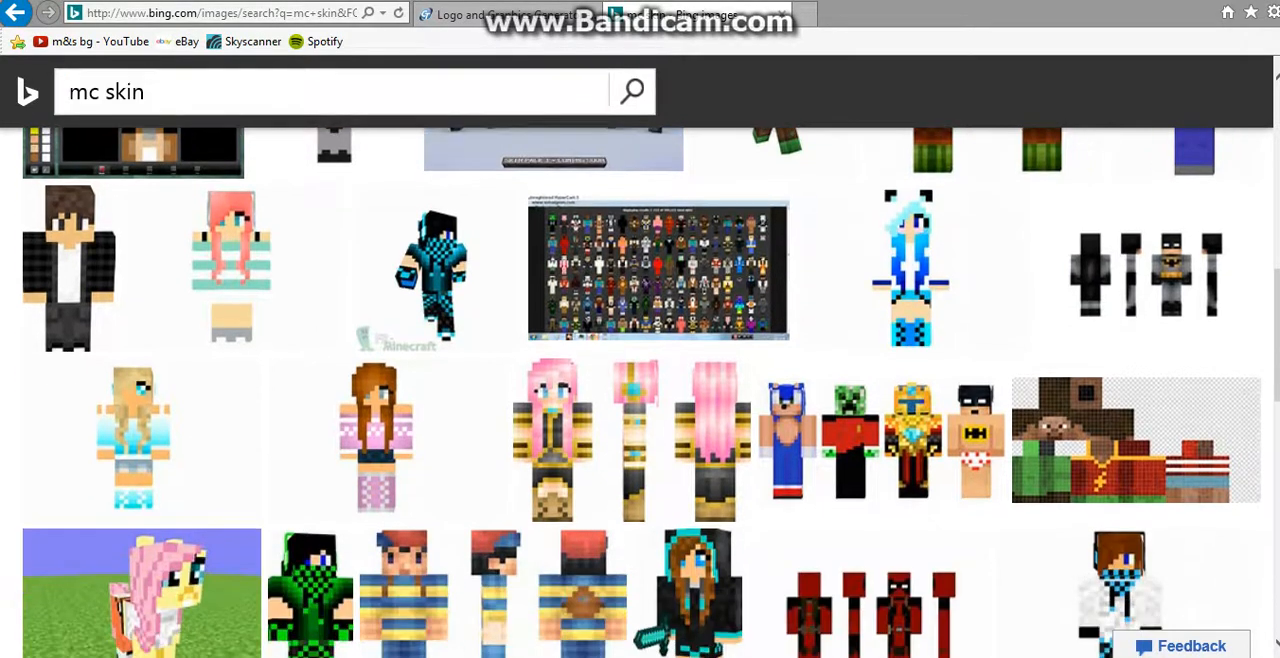
click(146, 91)
click(264, 440)
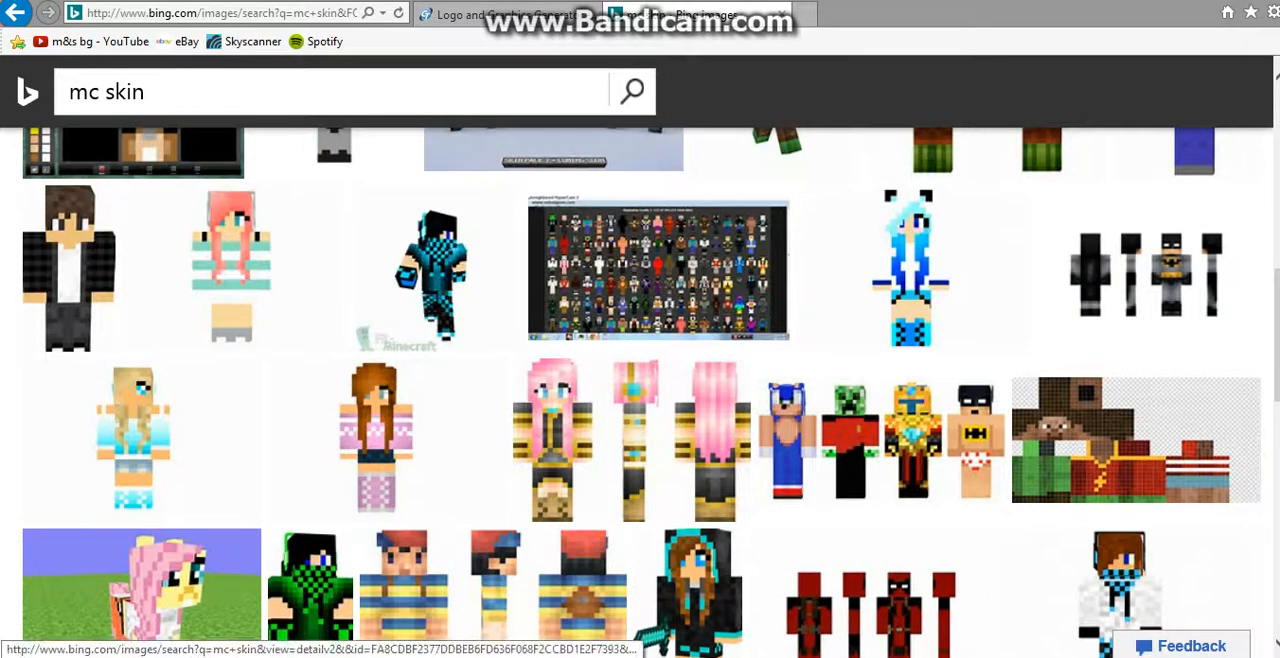
mouse_move(90, 205)
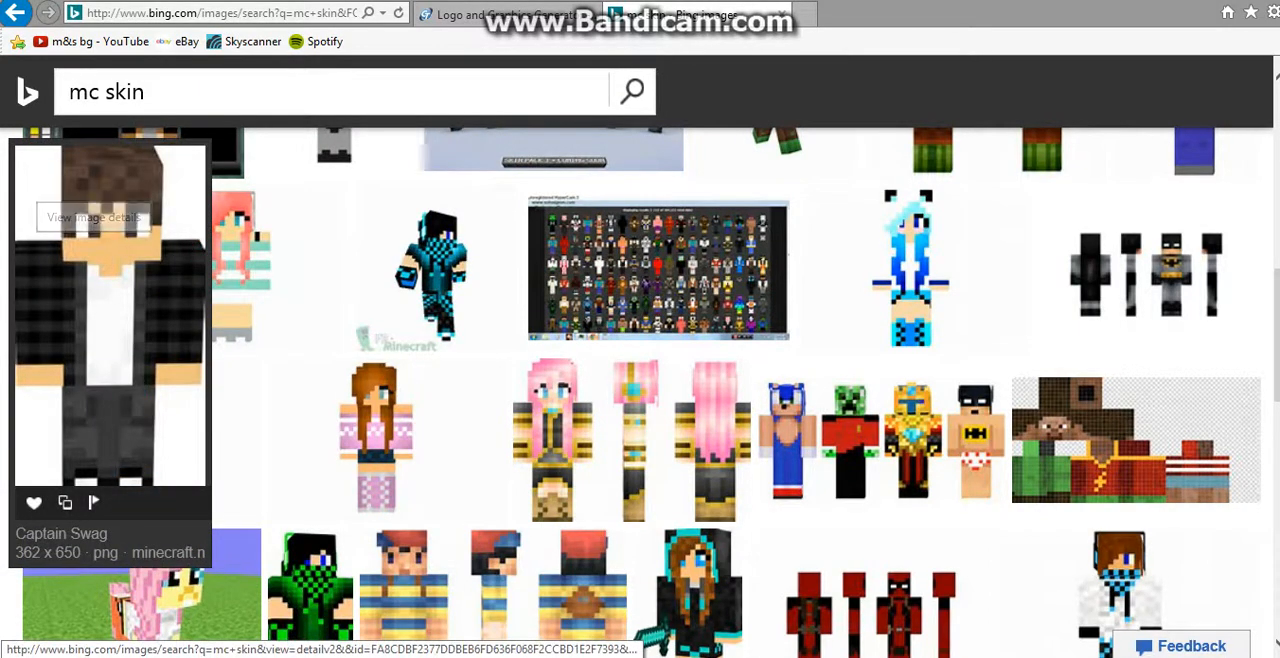
click(90, 205)
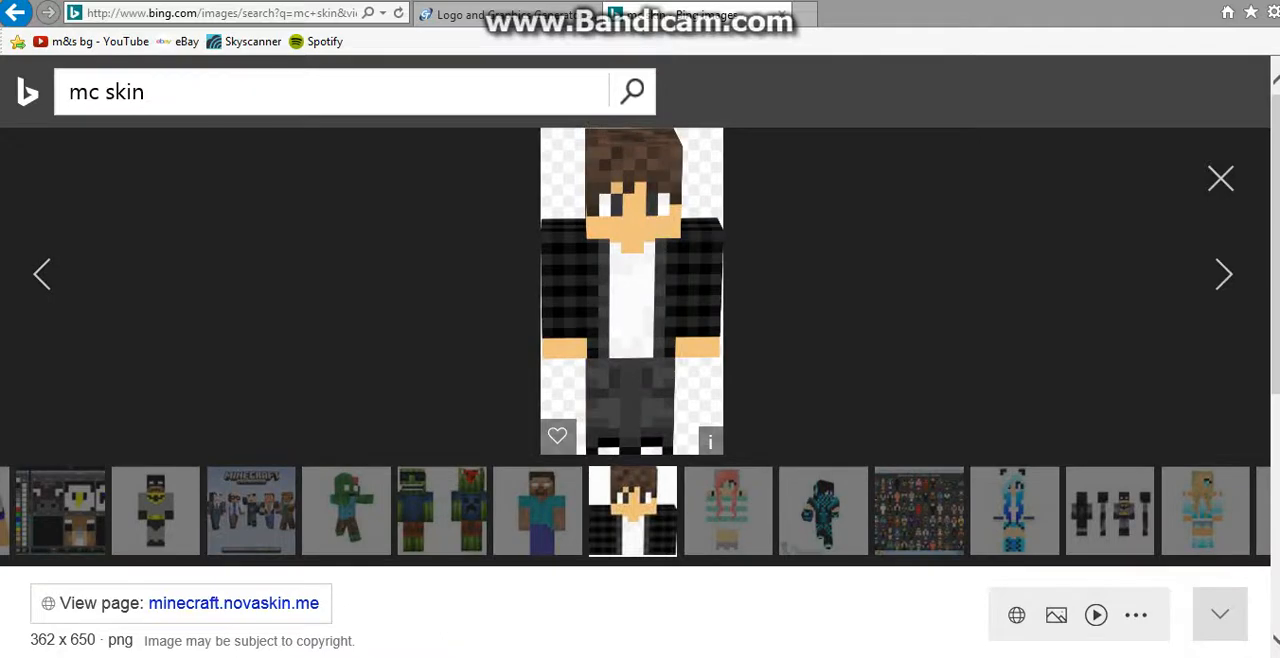
right_click(635, 210)
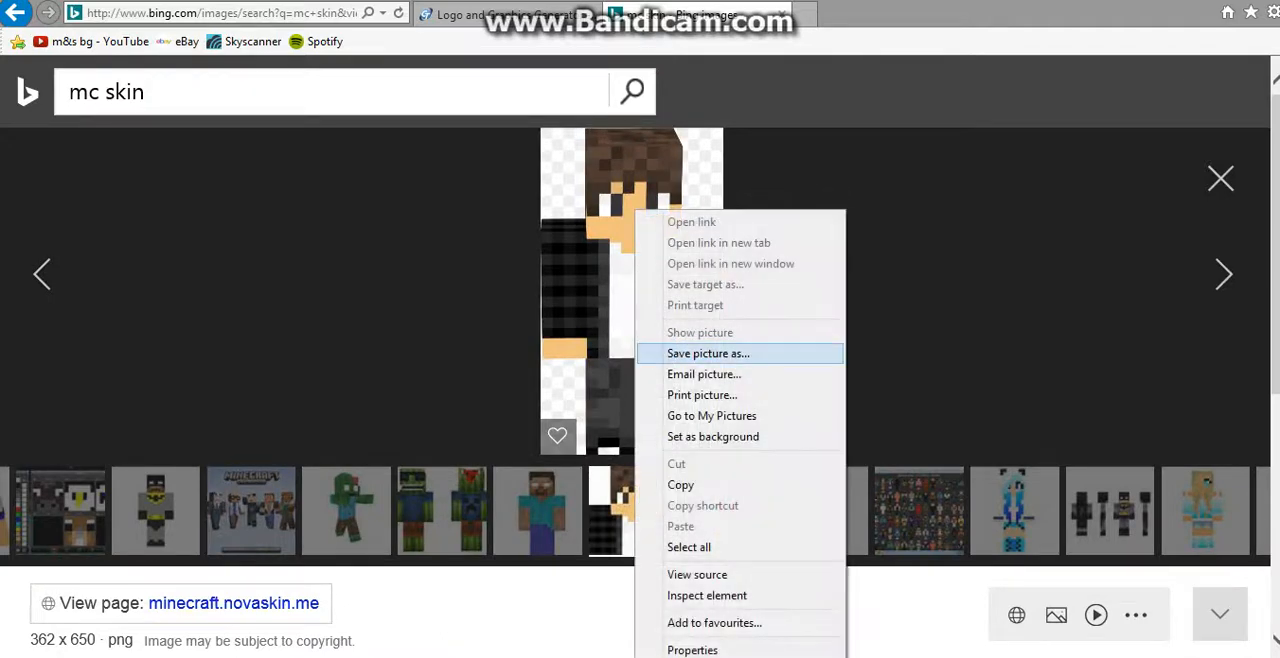
click(520, 385)
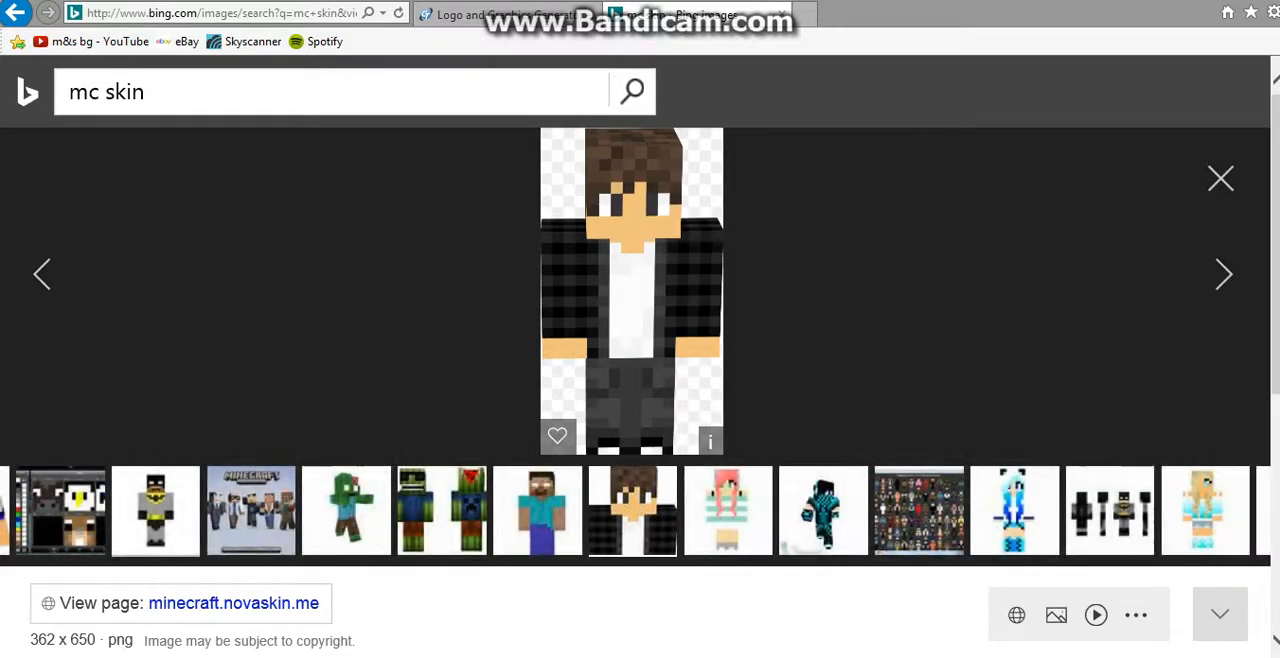
Step: Open the preview of the Batman skin and save the picture as a PNG named classic-batman-screen
click(155, 511)
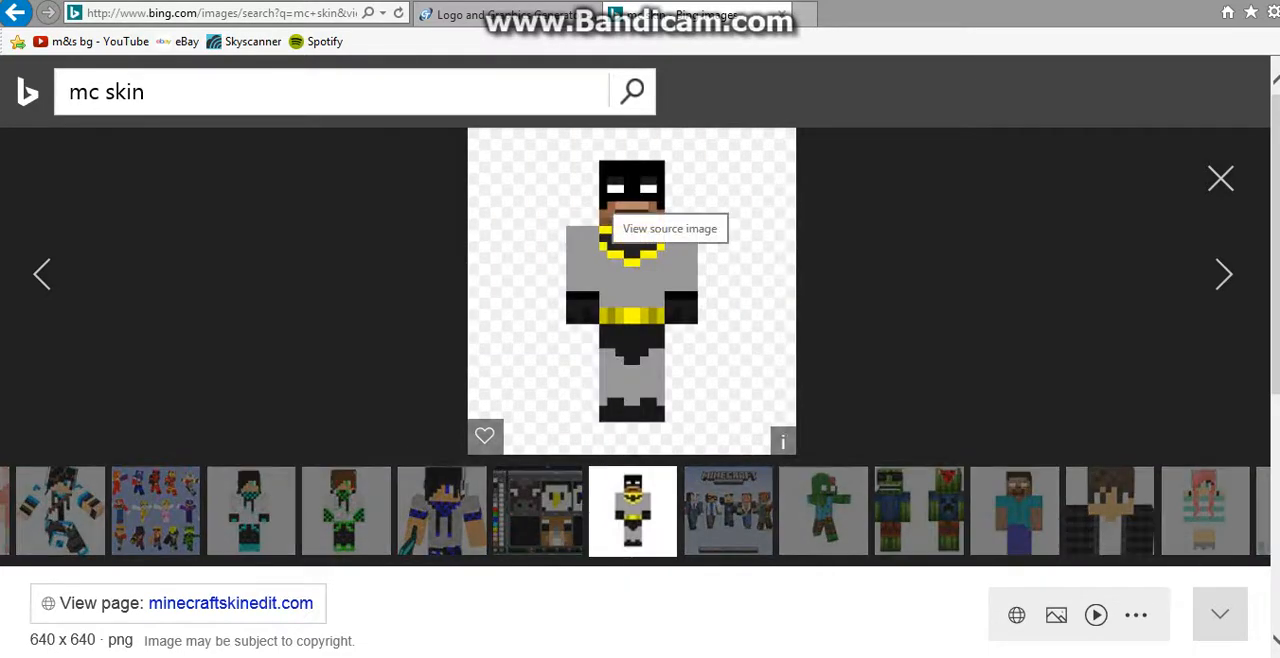
right_click(614, 210)
click(688, 353)
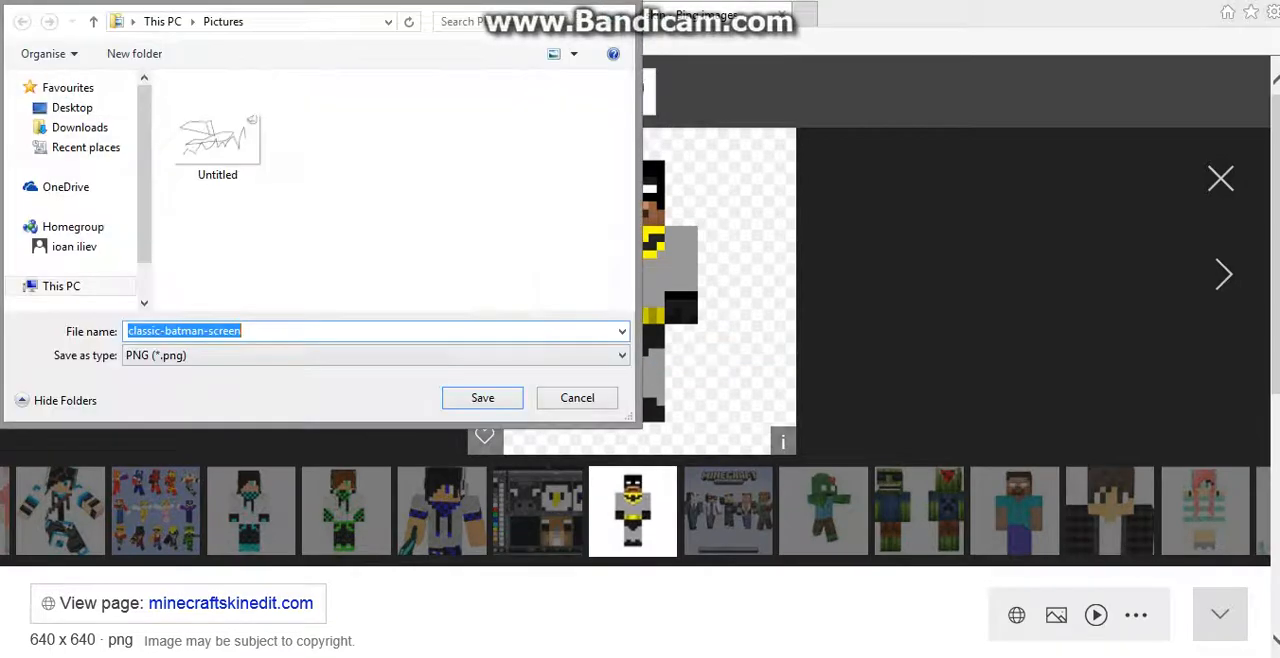
key(Return)
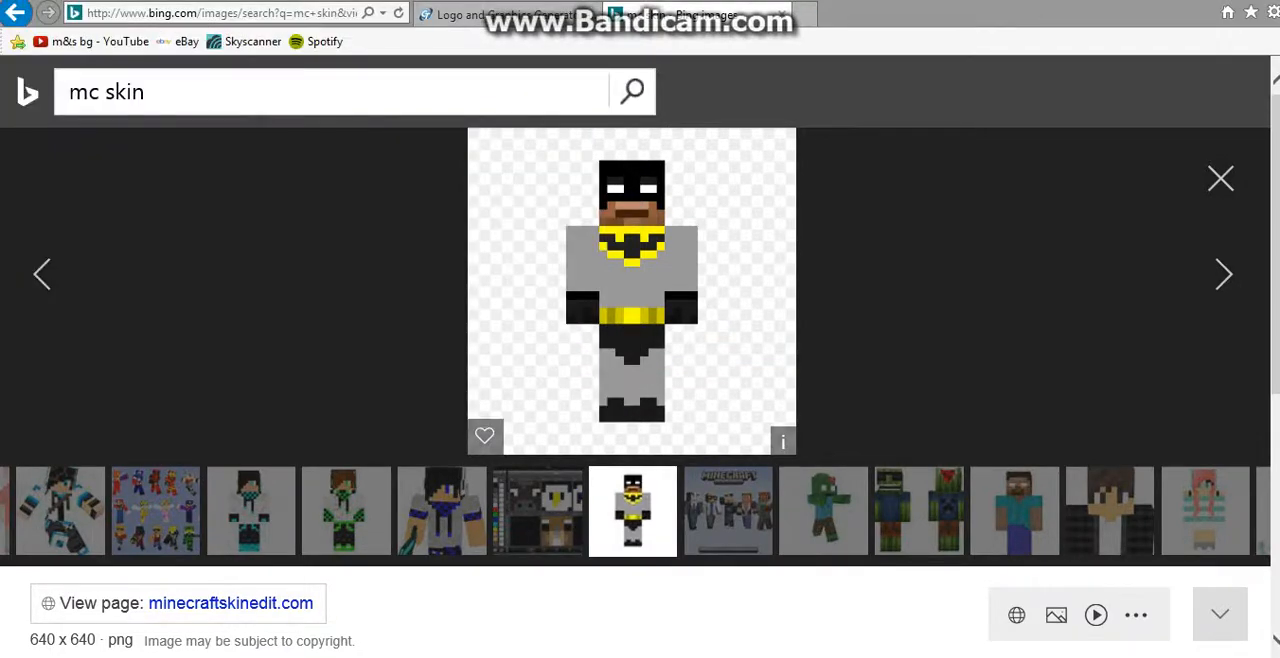
Step: Search the web for "minecraft back" in a new browser tab
key(ctrl+t)
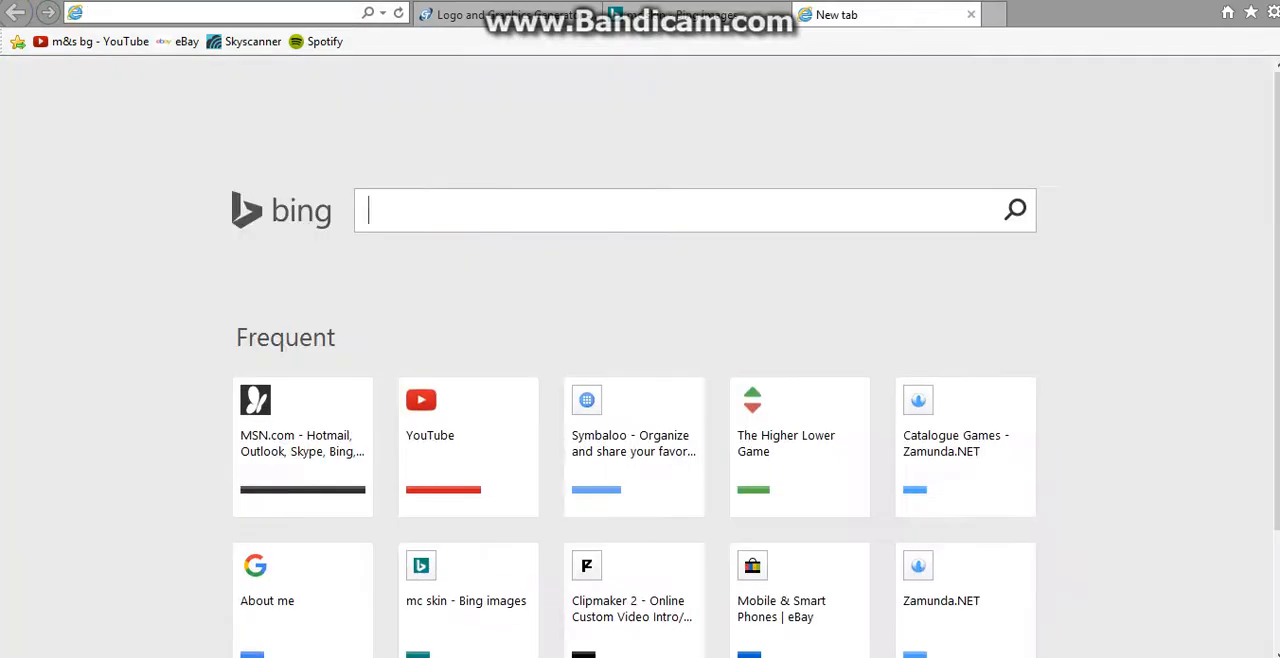
text(miin)
key(BackSpace)
key(BackSpace)
text(ncea)
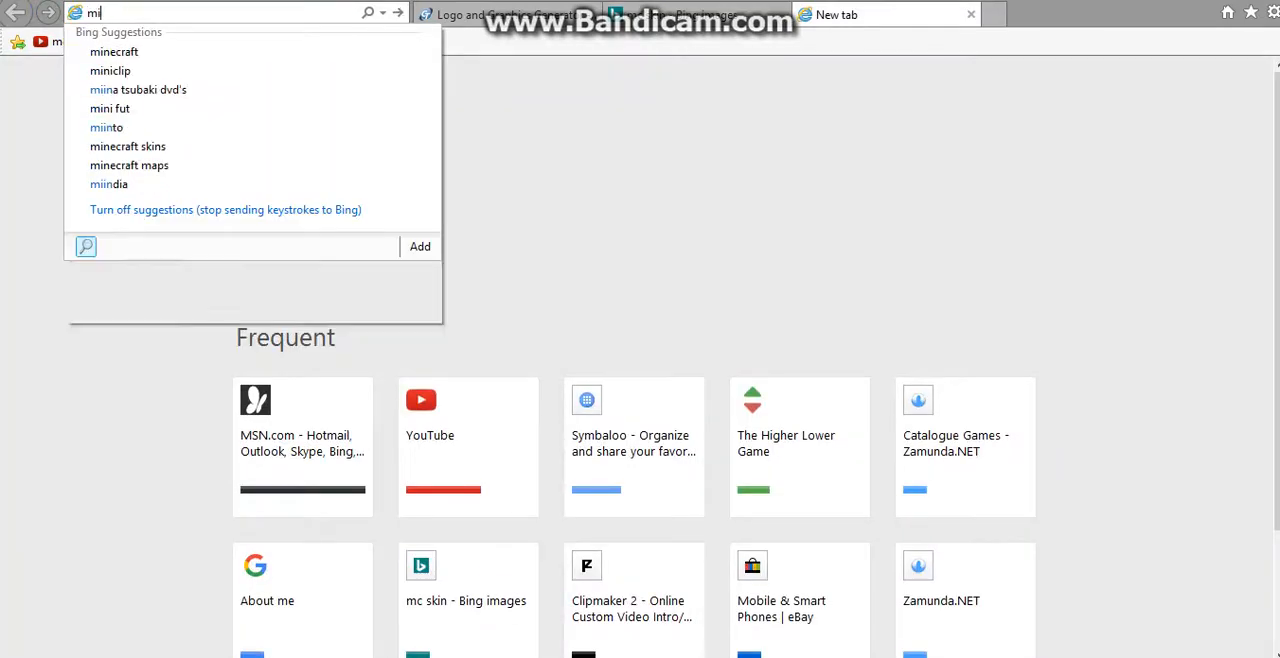
key(BackSpace)
key(BackSpace)
key(BackSpace)
text(ecr)
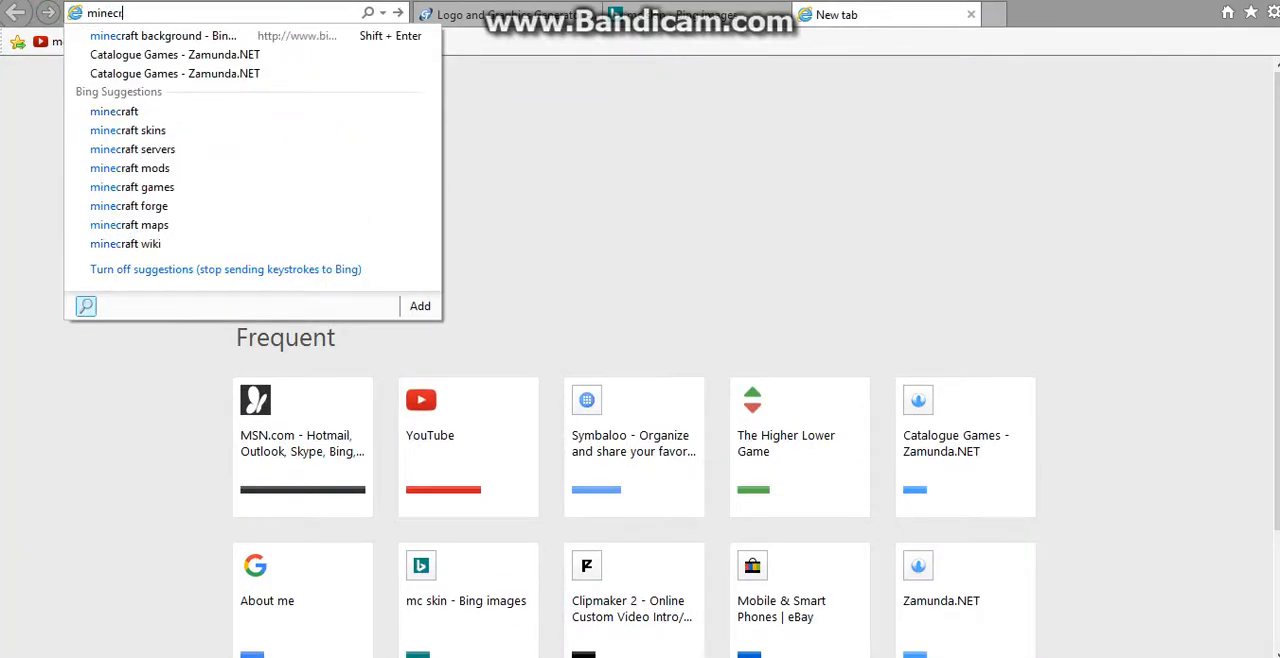
text(aft back)
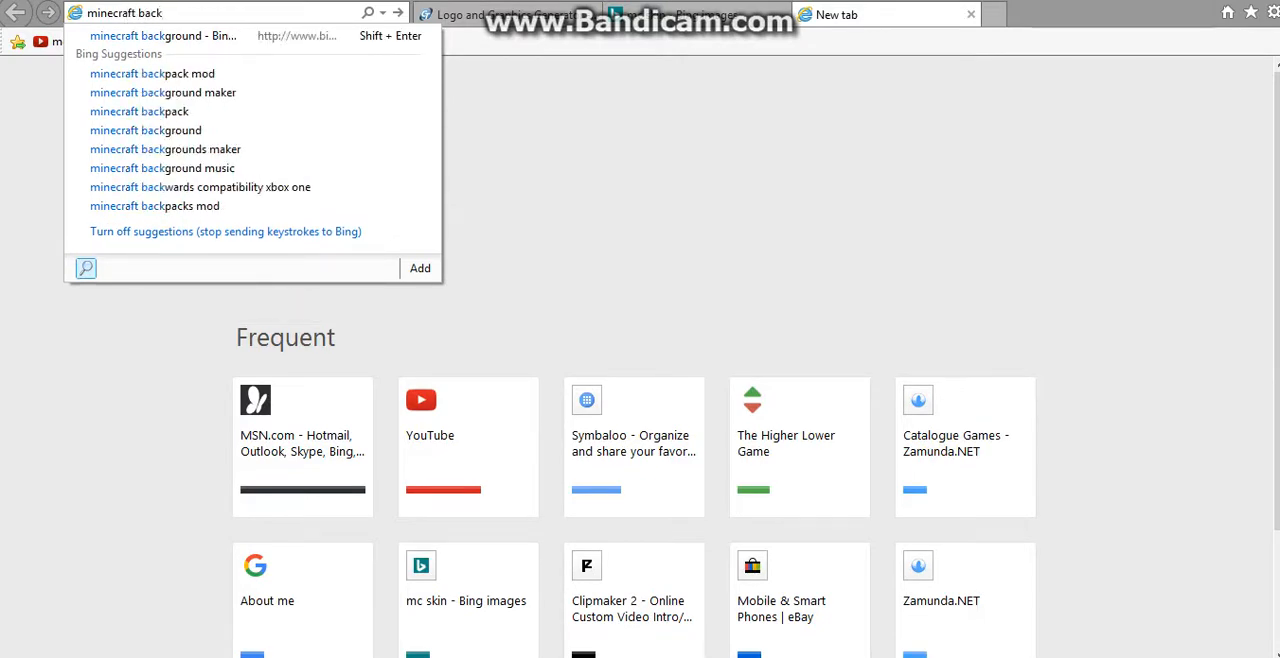
key(Return)
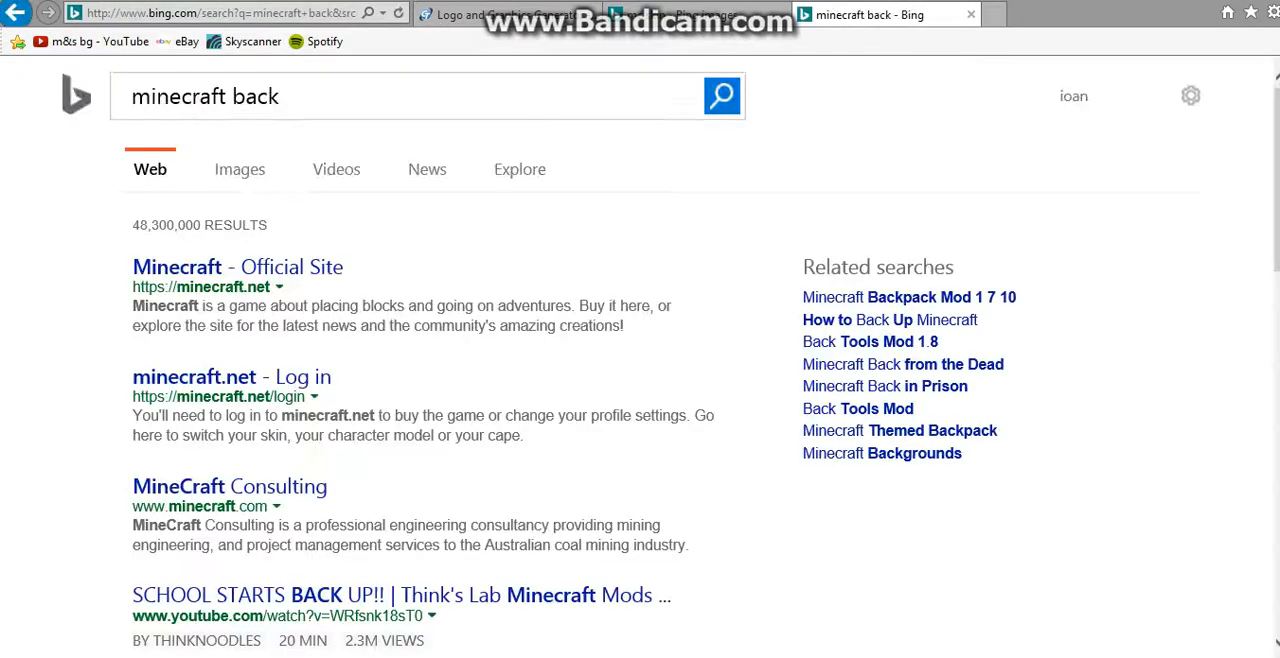
Step: Switch to image results and refine the search to "minecraft background"
click(240, 169)
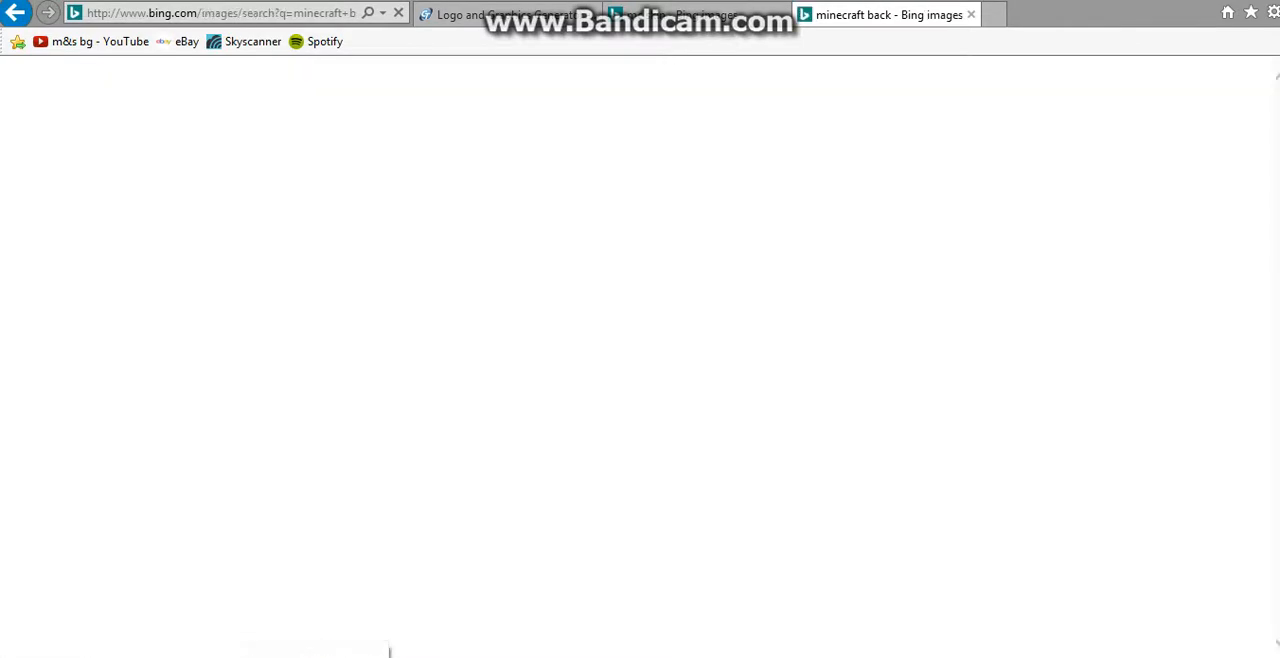
click(281, 96)
text(g)
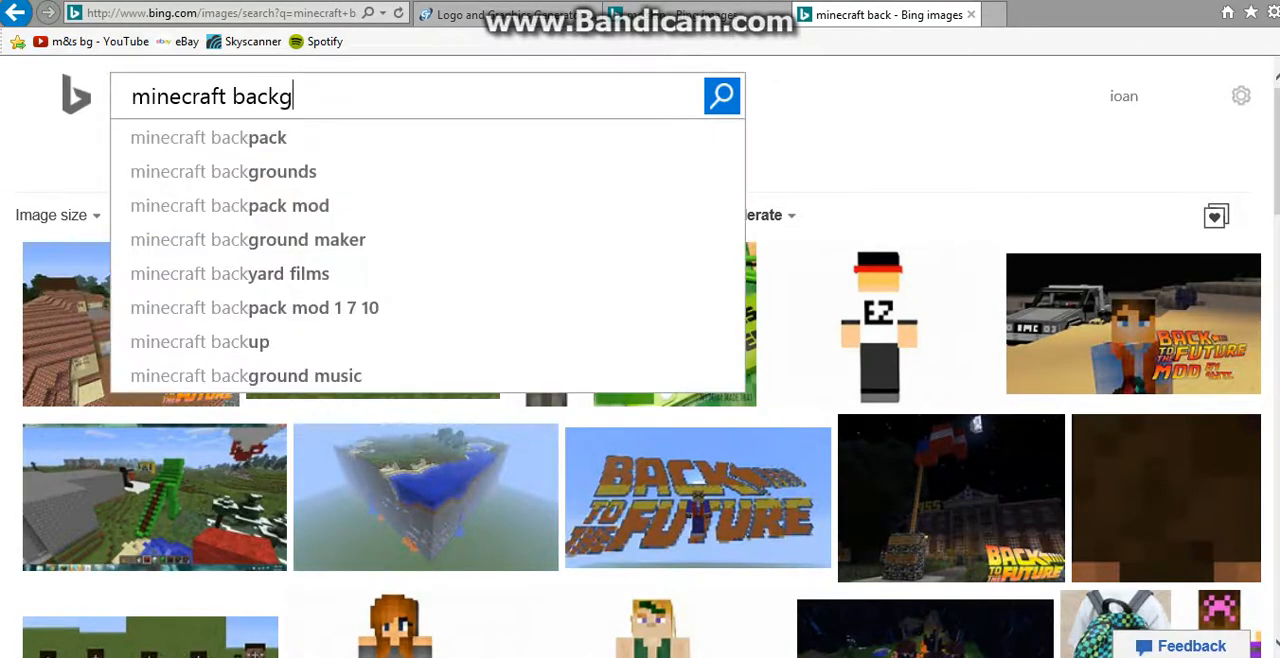
text(round)
key(Return)
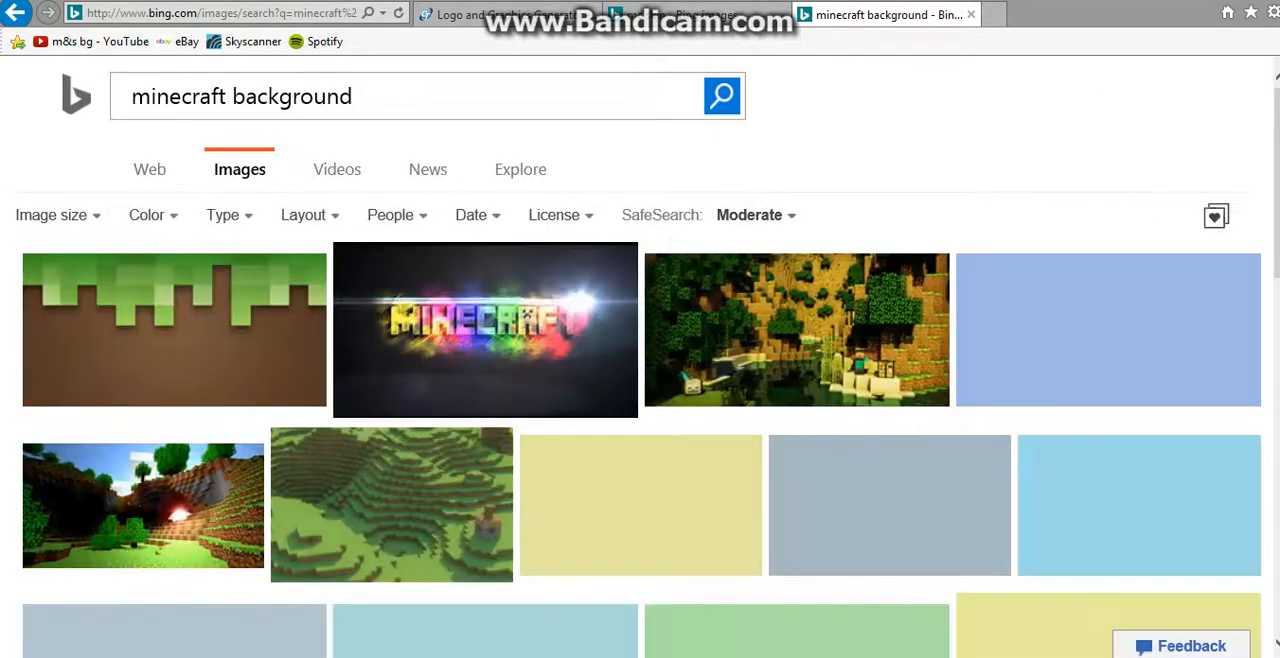
Step: Save the green grass and brown dirt background picture from the image results and close that tab
click(175, 330)
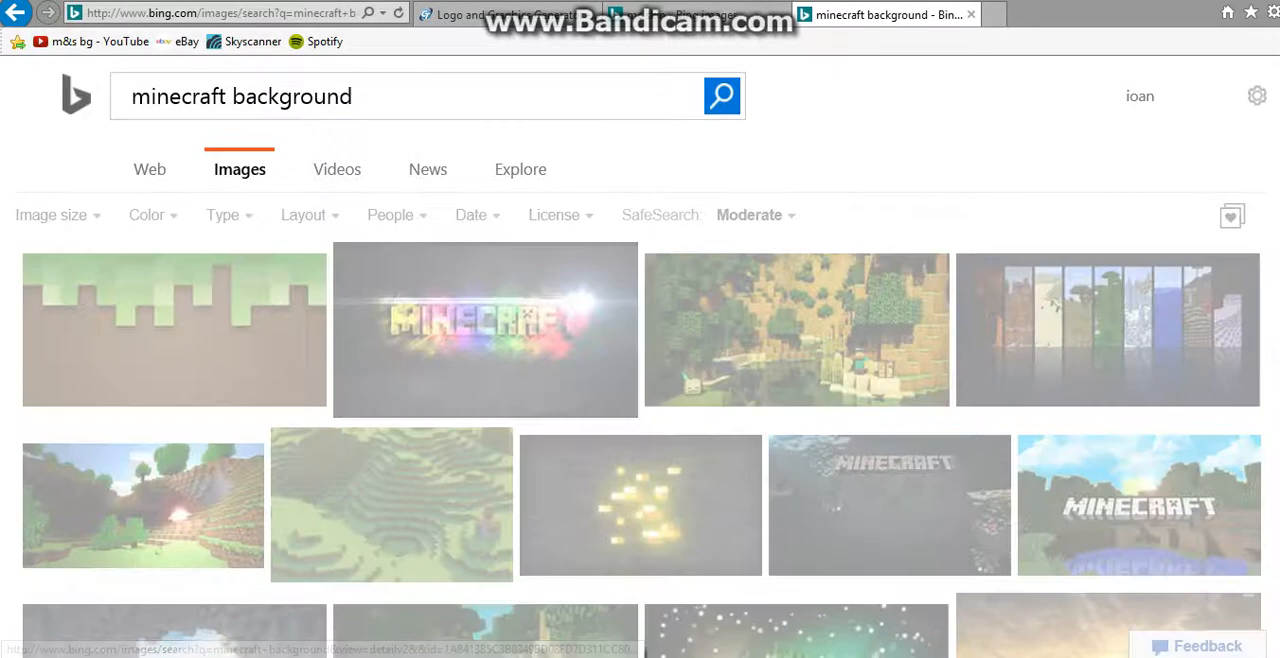
right_click(628, 212)
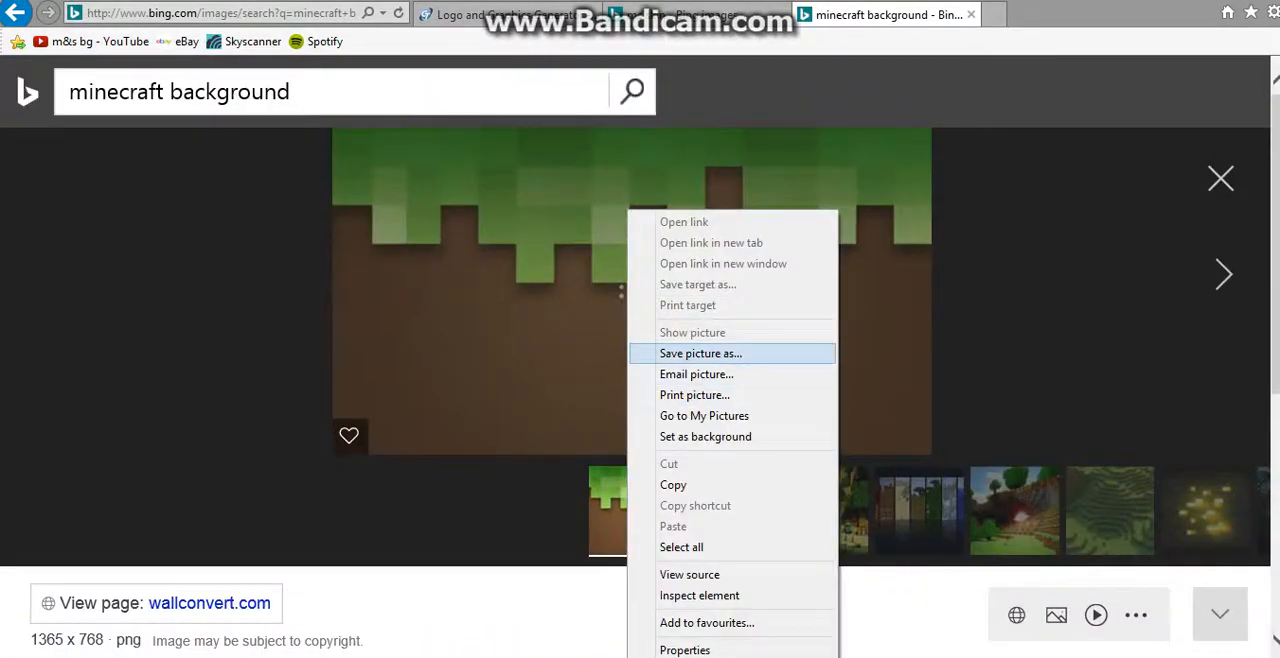
click(701, 354)
key(Return)
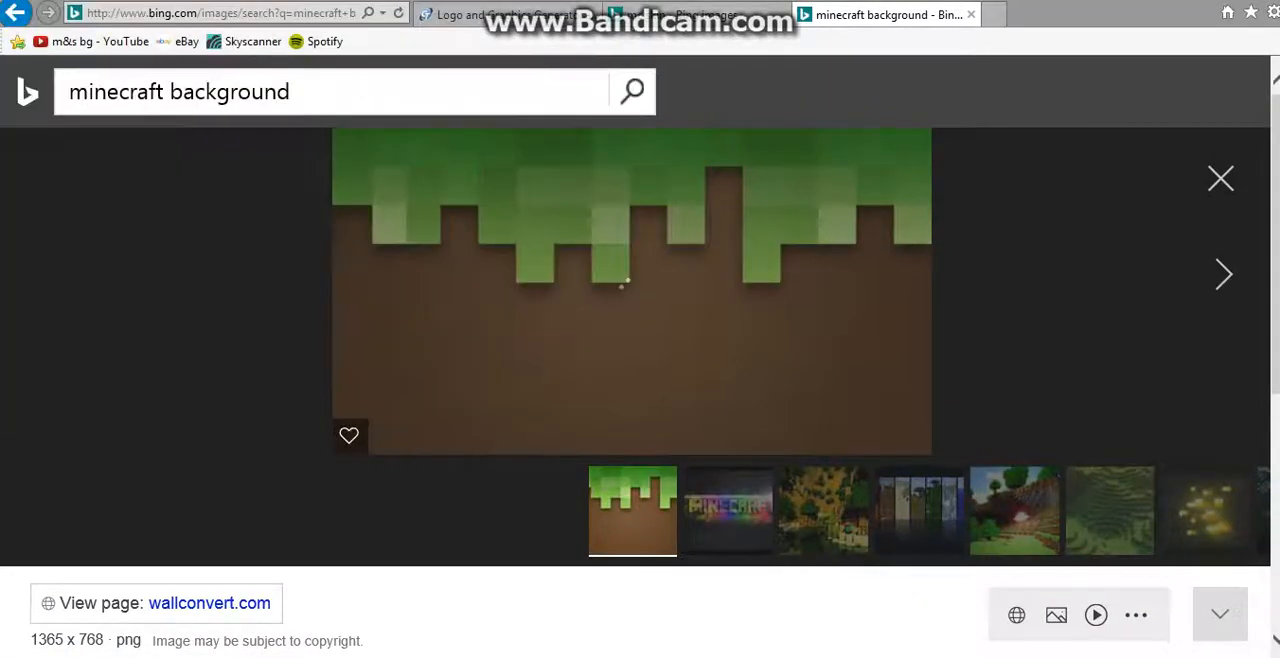
click(971, 14)
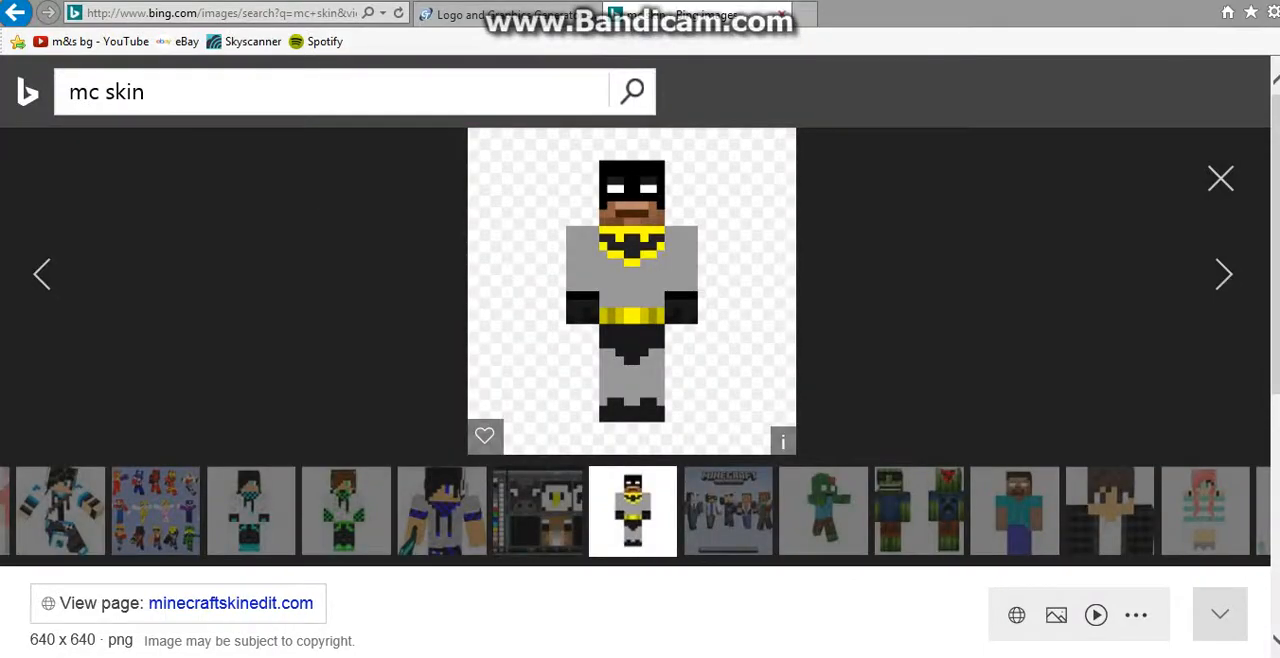
Step: Minimize the browser, switch to PhotoScape and open minecraft-16288.png in the Editor
drag(1160, 0, 1124, 38)
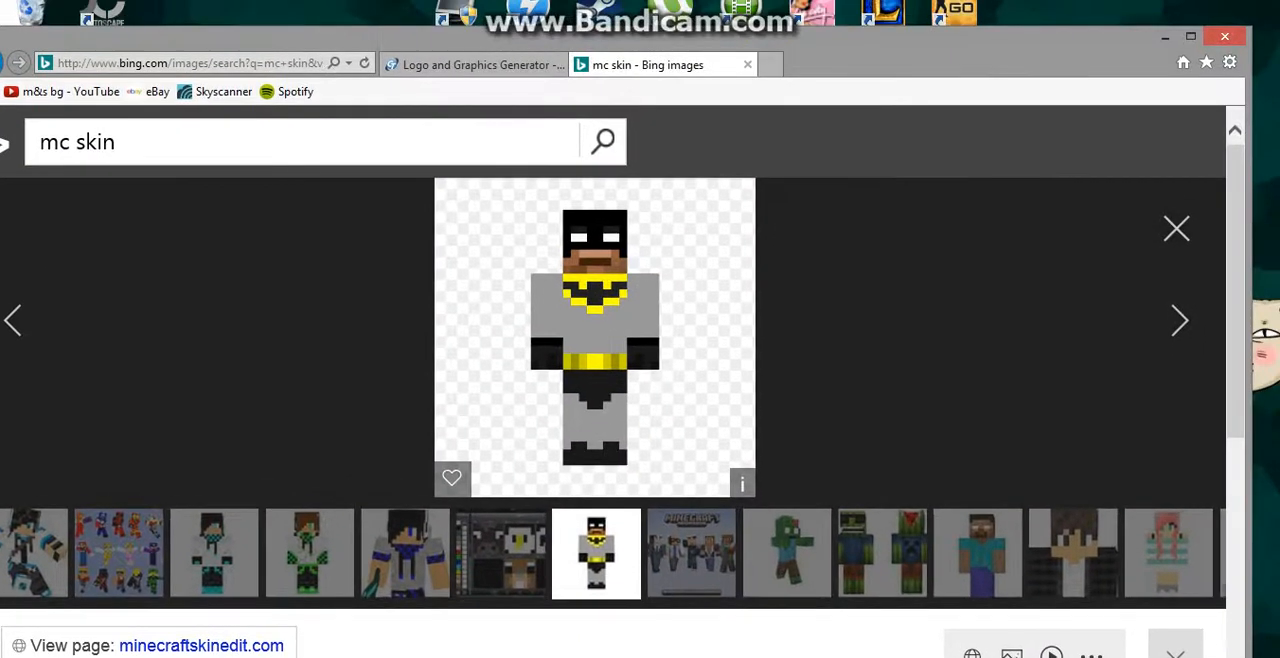
click(1167, 36)
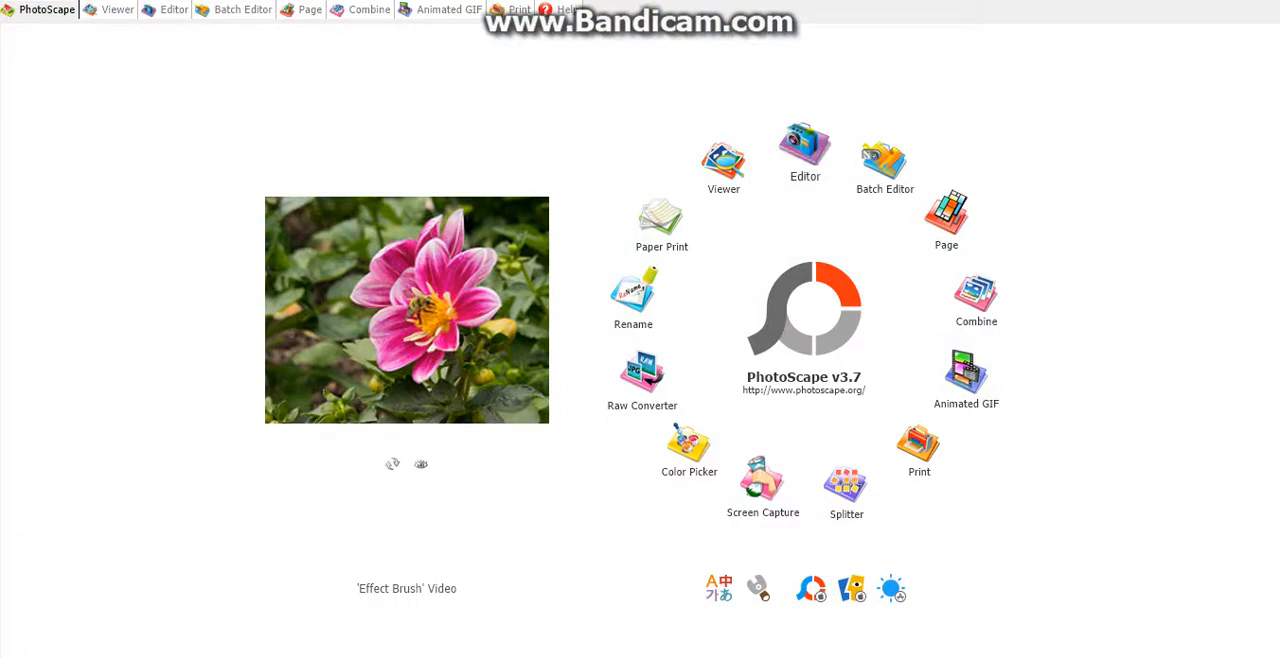
click(805, 150)
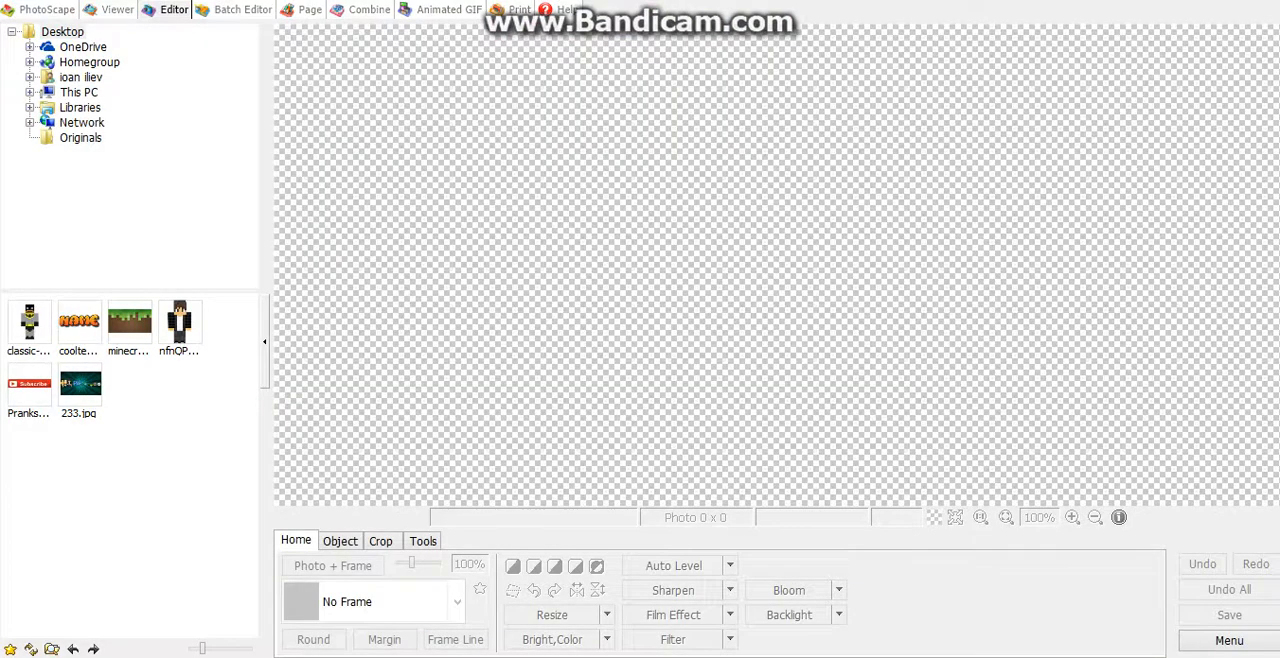
click(130, 322)
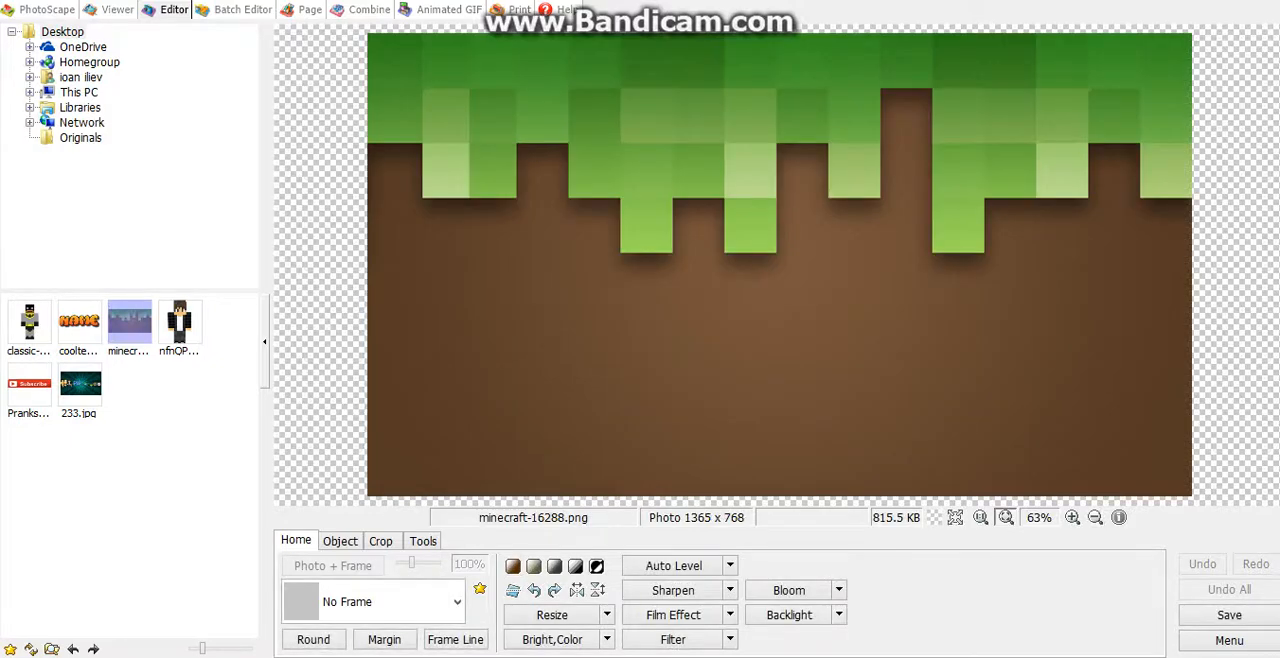
Step: Resize the background photo to 2048 x 1152 pixels without preserving the aspect ratio
click(552, 614)
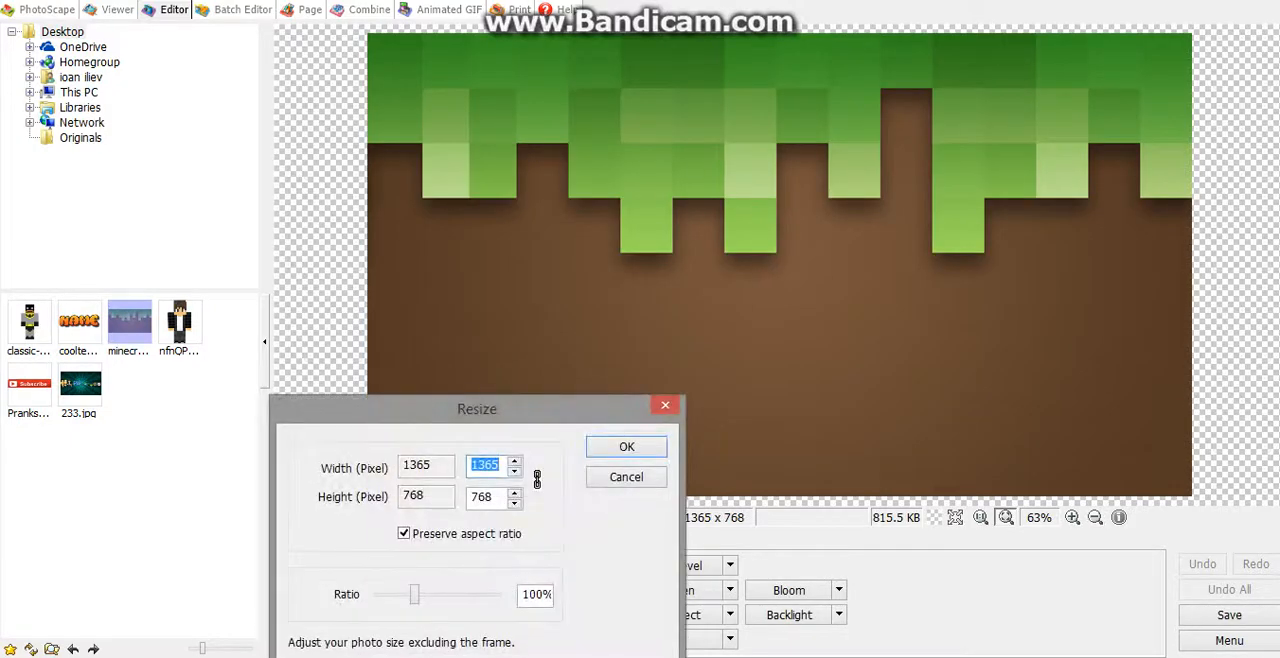
click(404, 534)
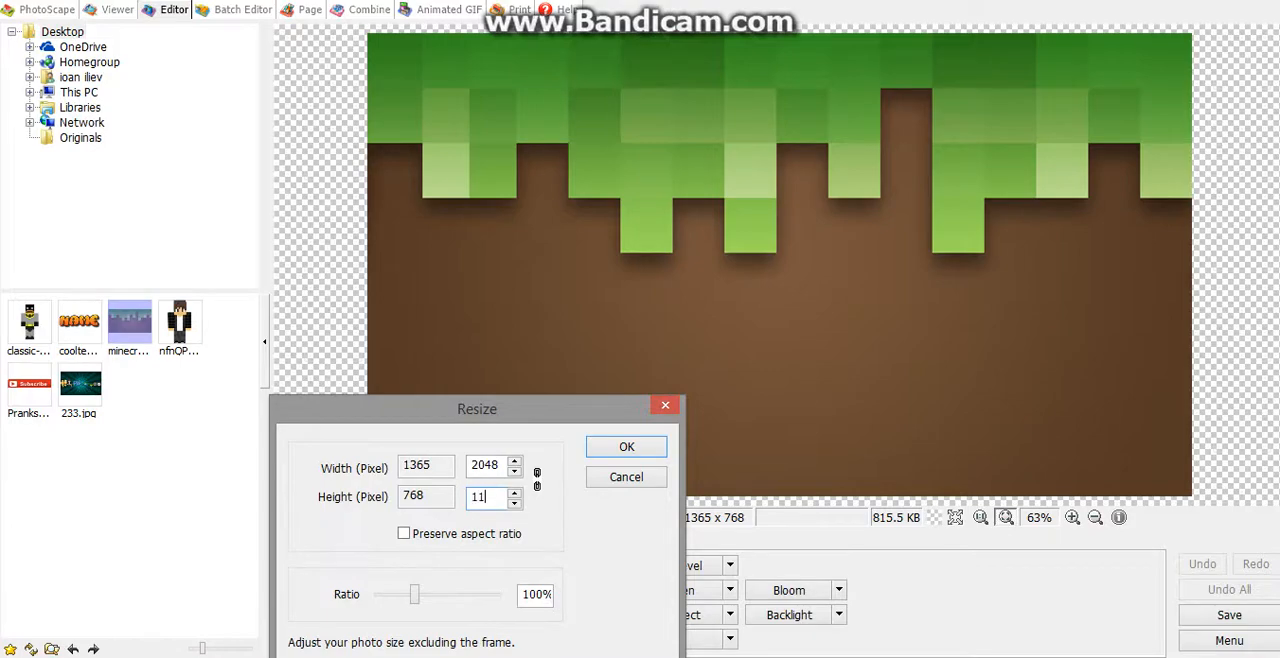
key(Return)
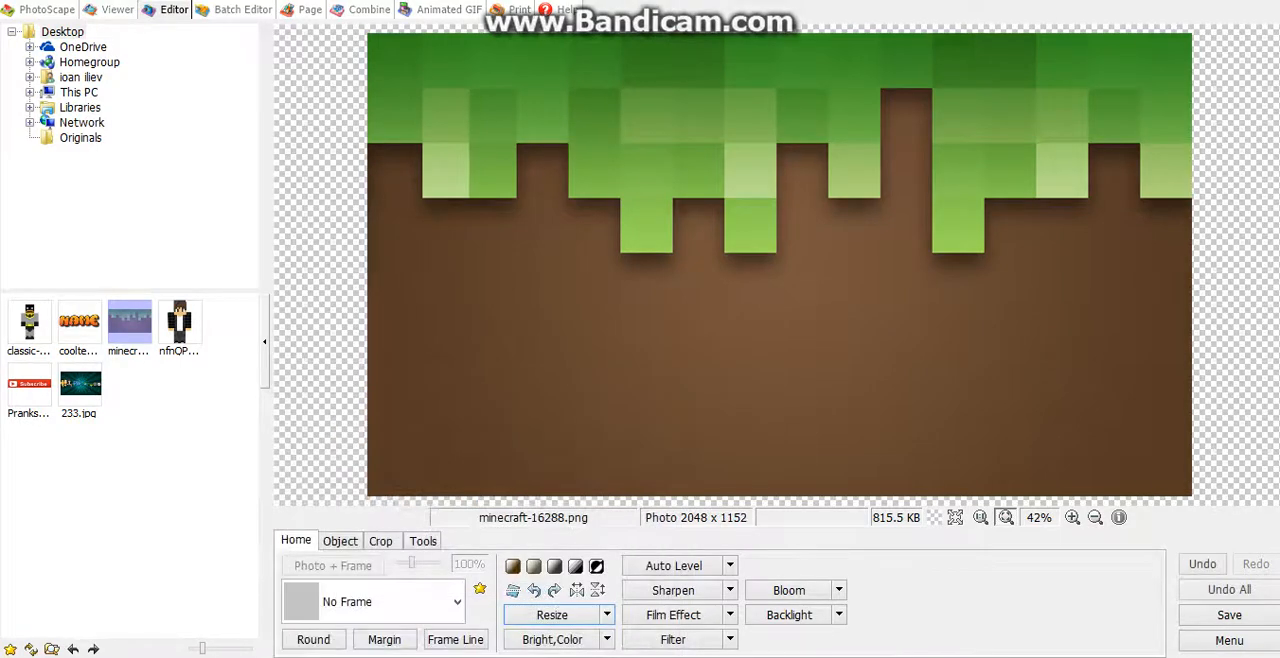
Step: Insert the classic-batman-screen PNG from the Desktop as a photo object on the background
click(340, 541)
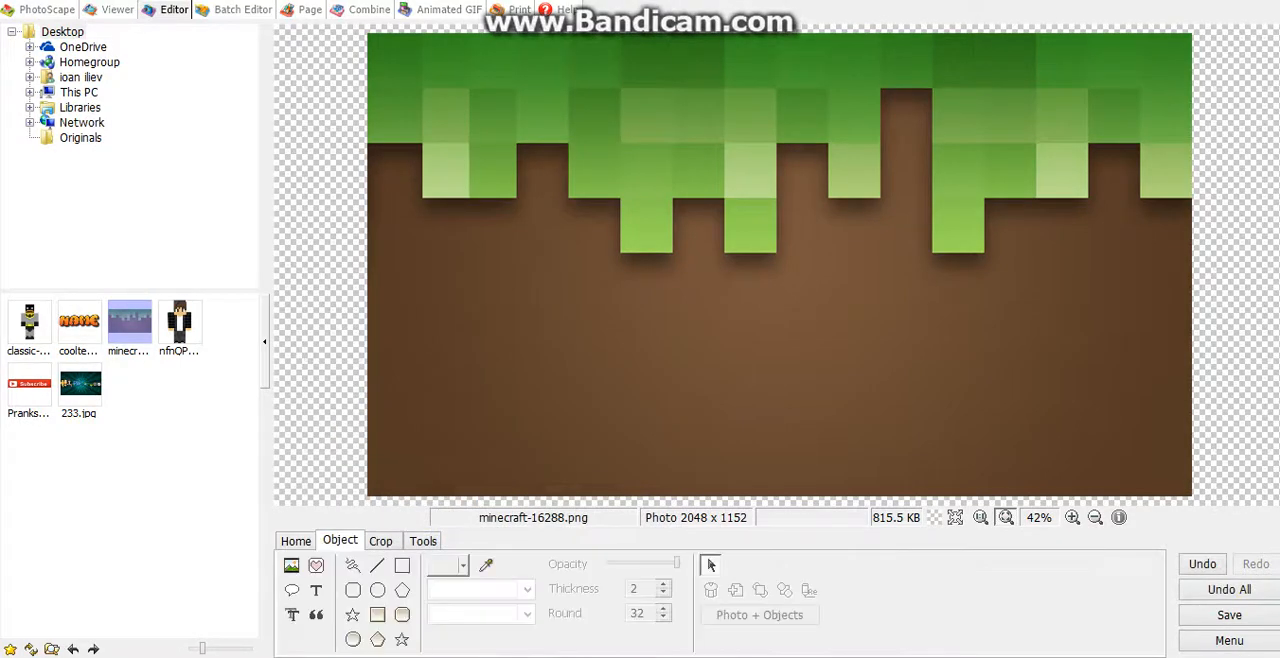
click(291, 565)
click(345, 543)
scroll(640, 310, down, 5)
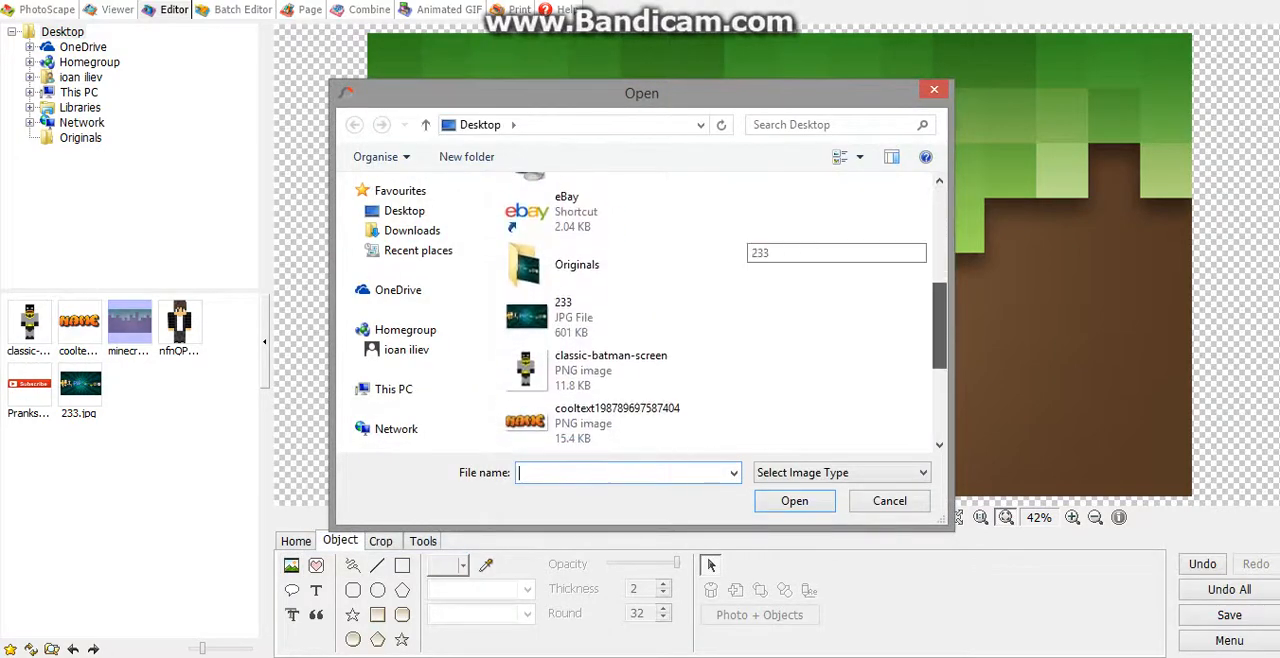
drag(940, 326, 940, 346)
click(619, 304)
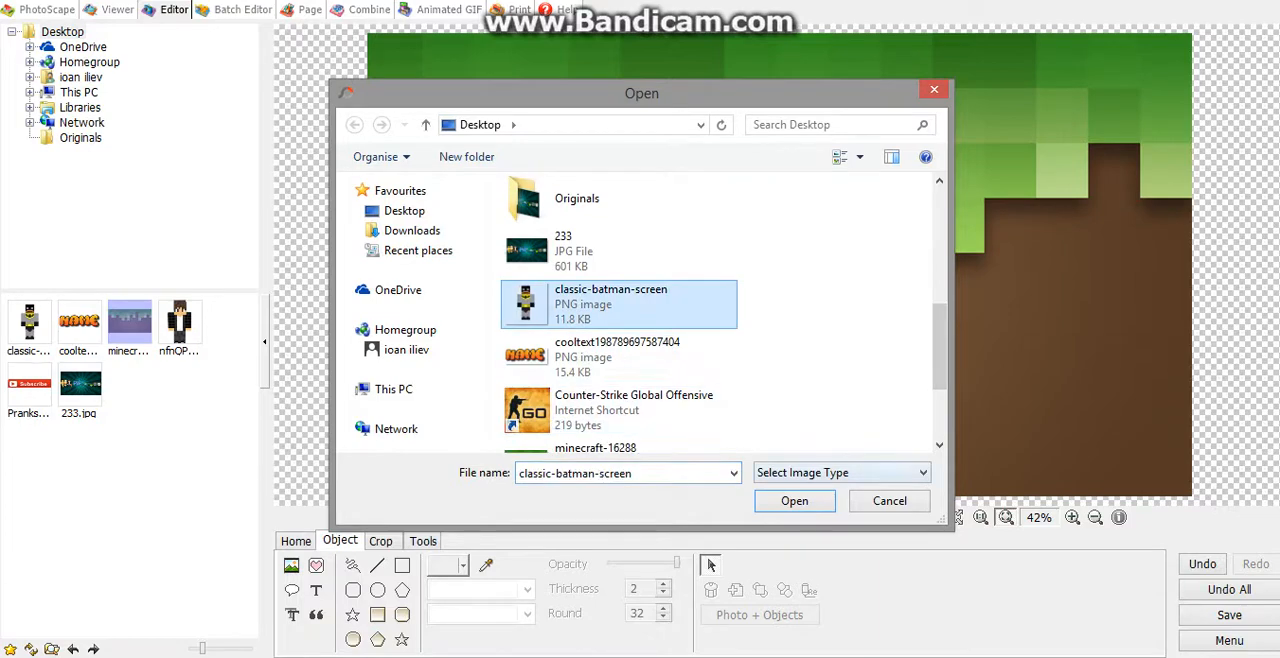
double_click(619, 304)
key(Return)
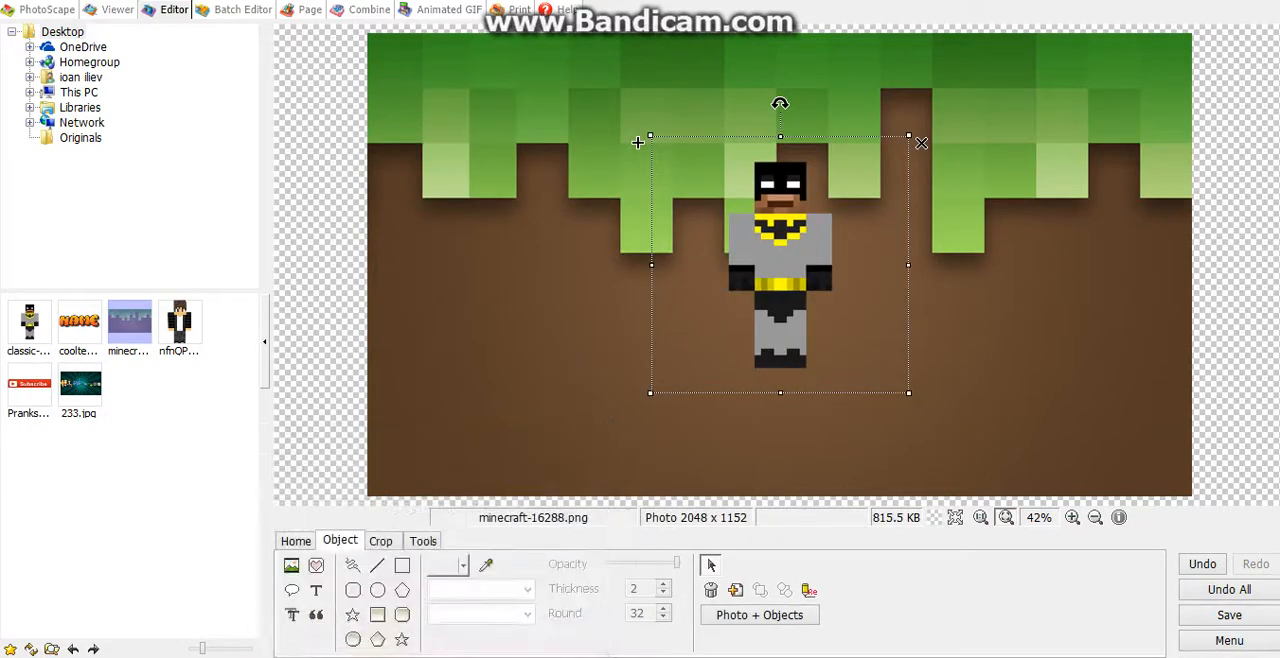
Step: Move the Batman figure to the left side of the background and tilt it slightly clockwise
drag(637, 142, 334, 93)
drag(448, 243, 446, 241)
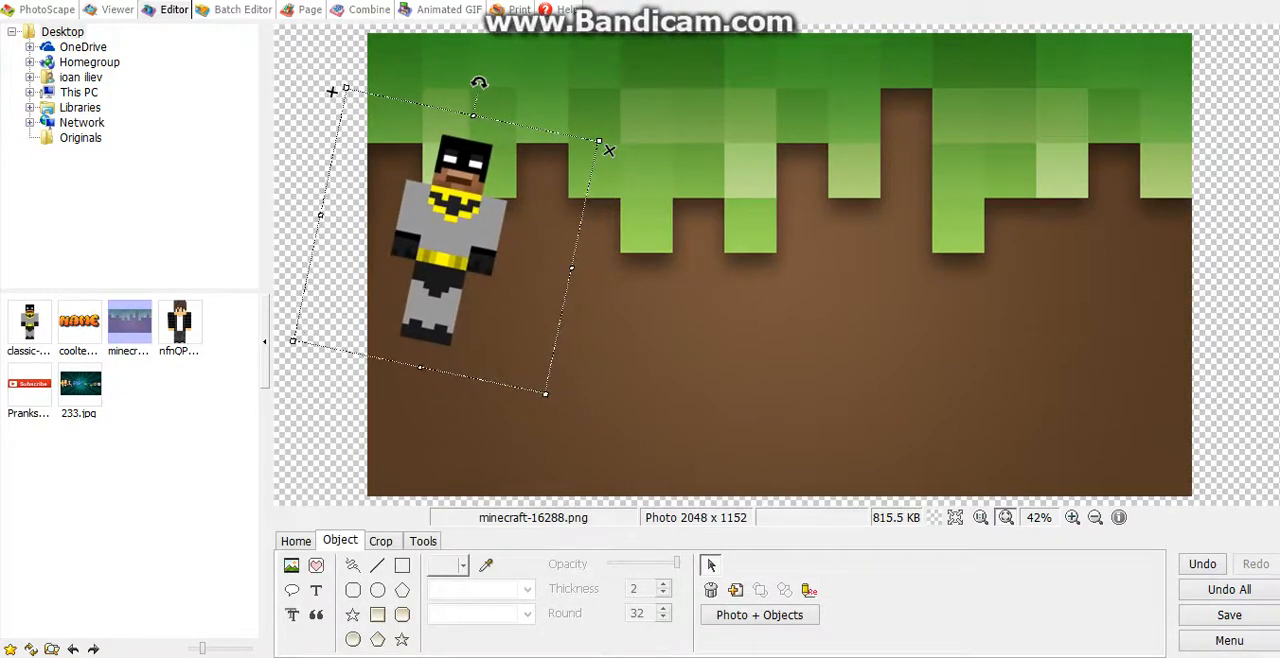
Step: Insert the nfnQPYH PNG from the Desktop as a photo object on the background
click(720, 360)
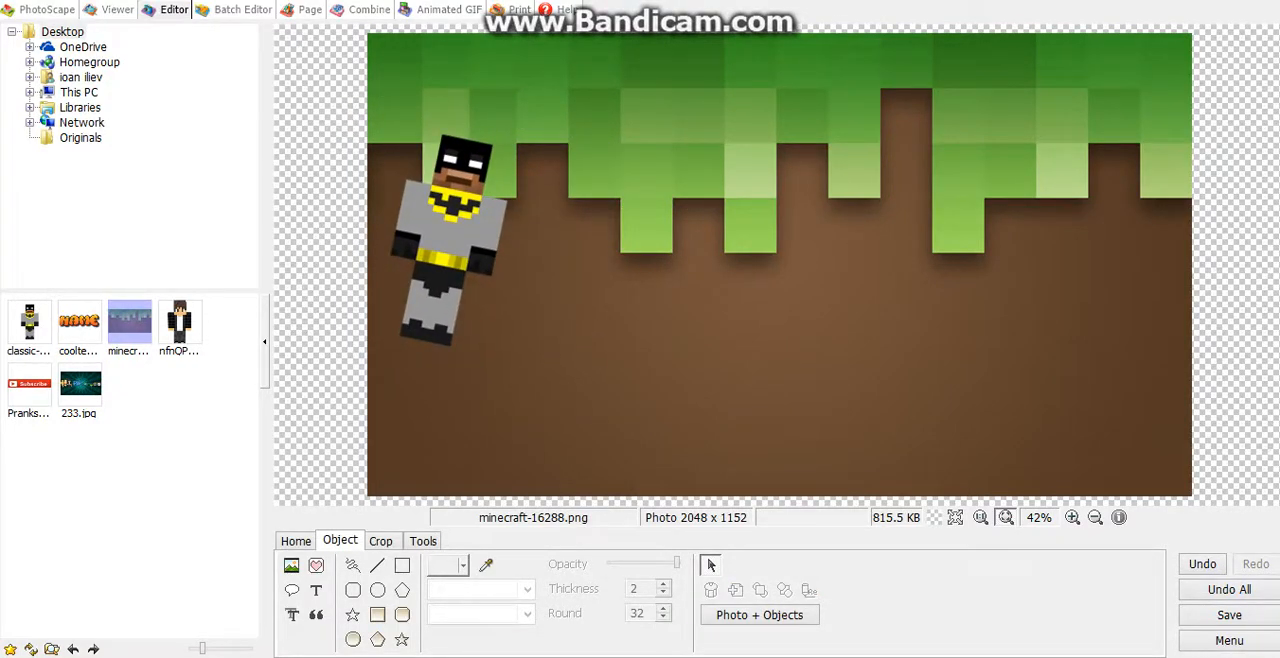
click(291, 565)
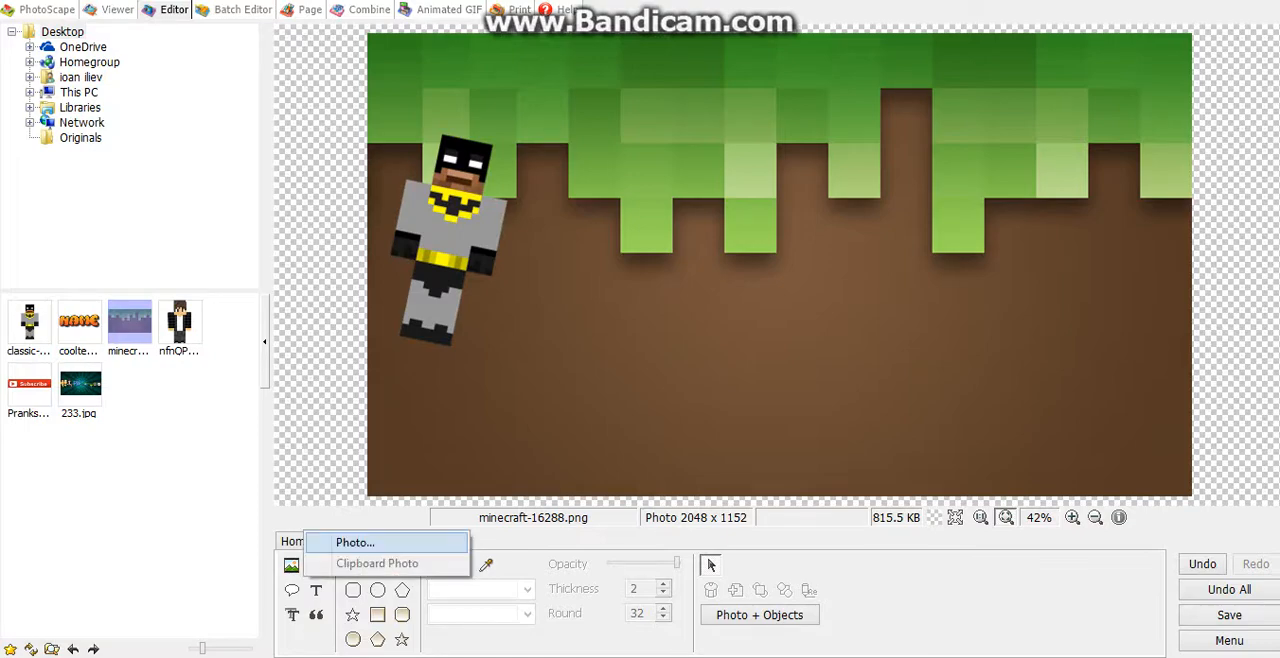
click(345, 540)
scroll(620, 310, down, 8)
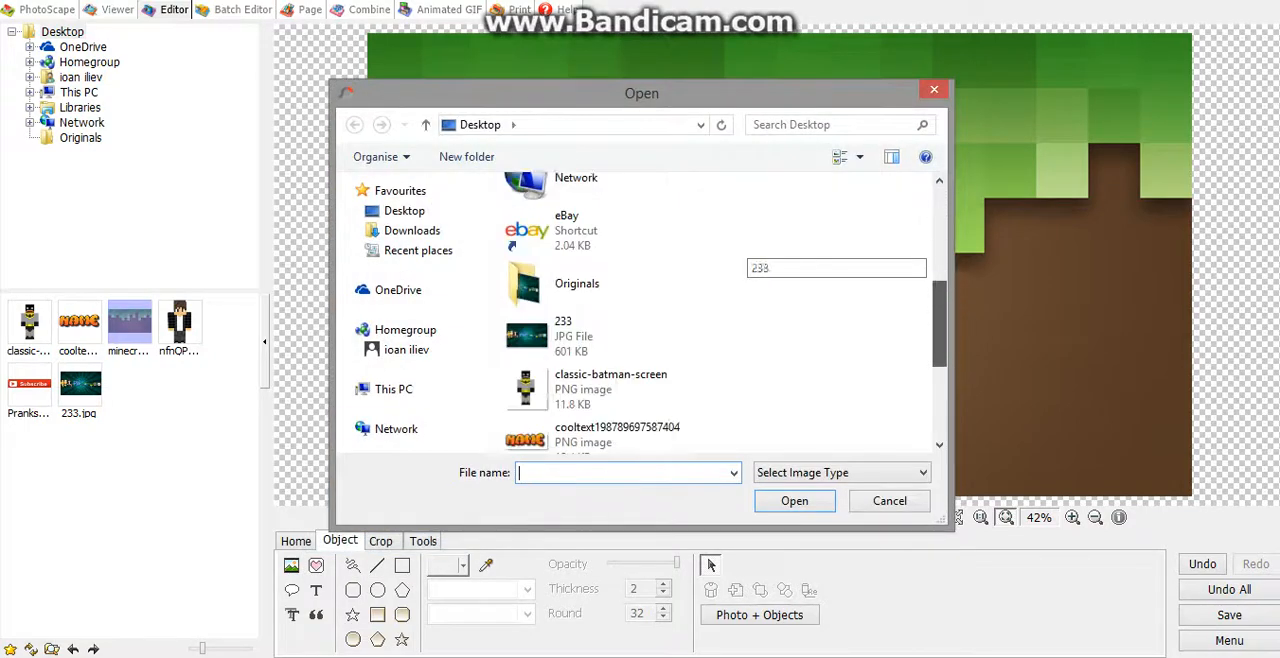
click(578, 370)
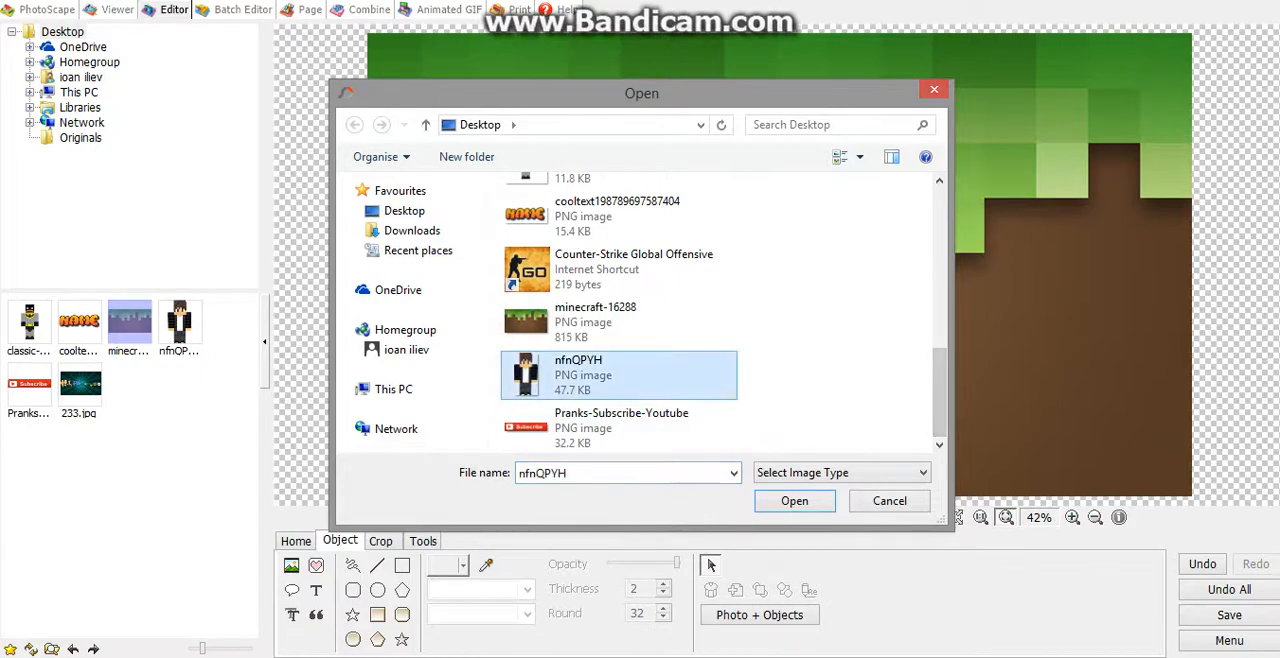
click(794, 500)
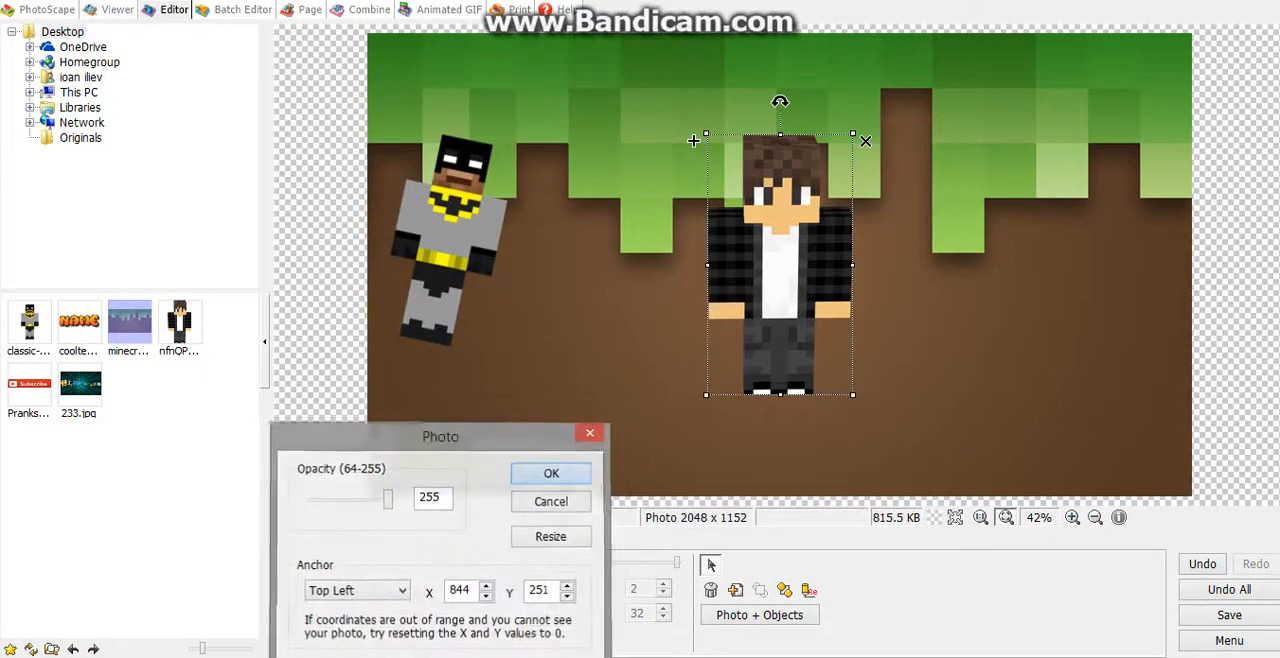
key(Return)
Step: Shrink the dark-jacket figure, place it at the right side of the background and tilt it slightly counterclockwise
drag(853, 133, 829, 177)
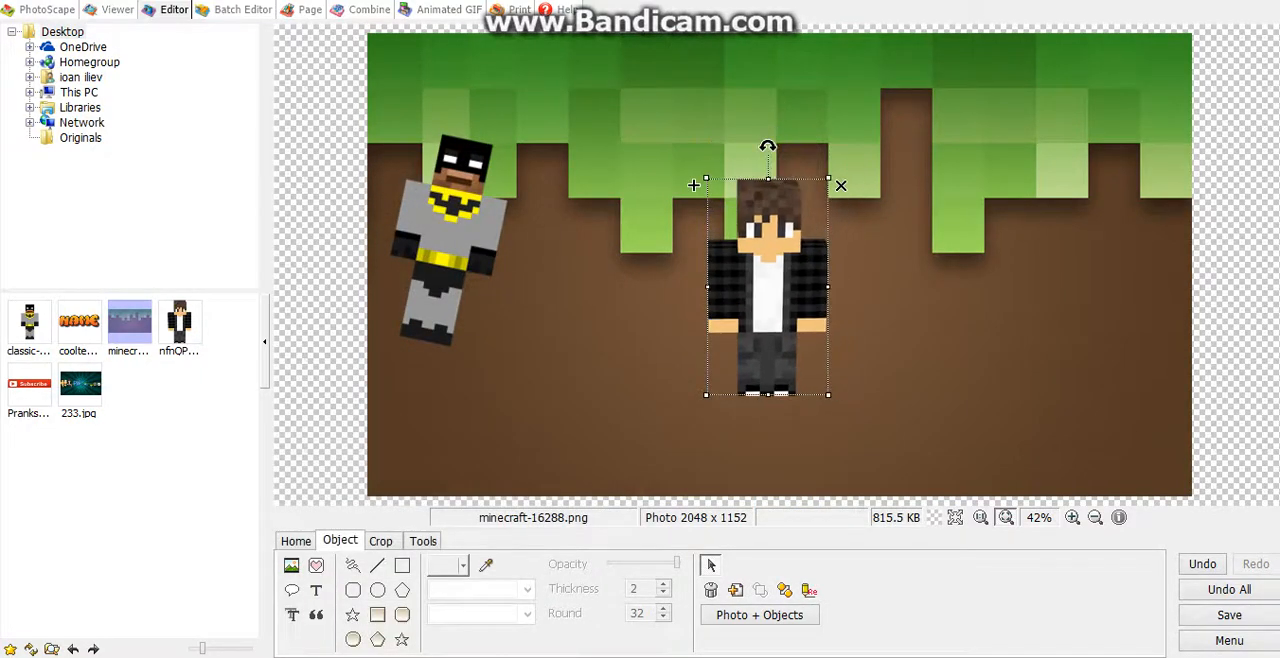
drag(768, 286, 1086, 249)
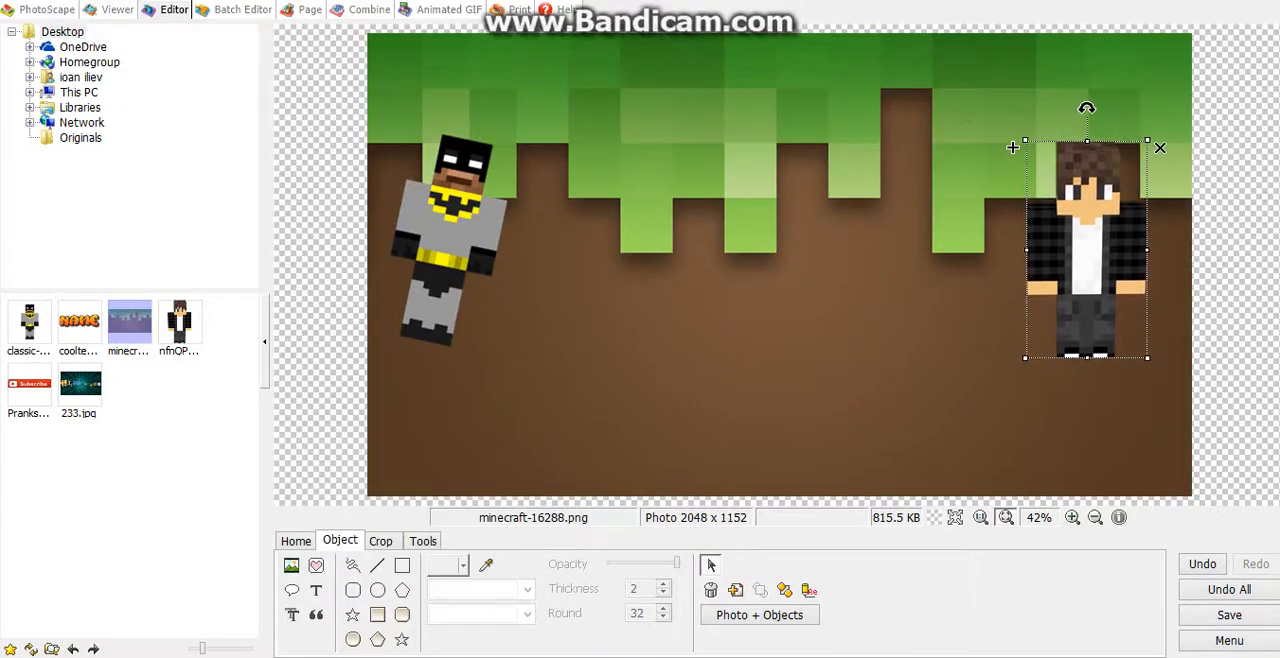
drag(1147, 141, 1138, 157)
drag(1082, 125, 1043, 131)
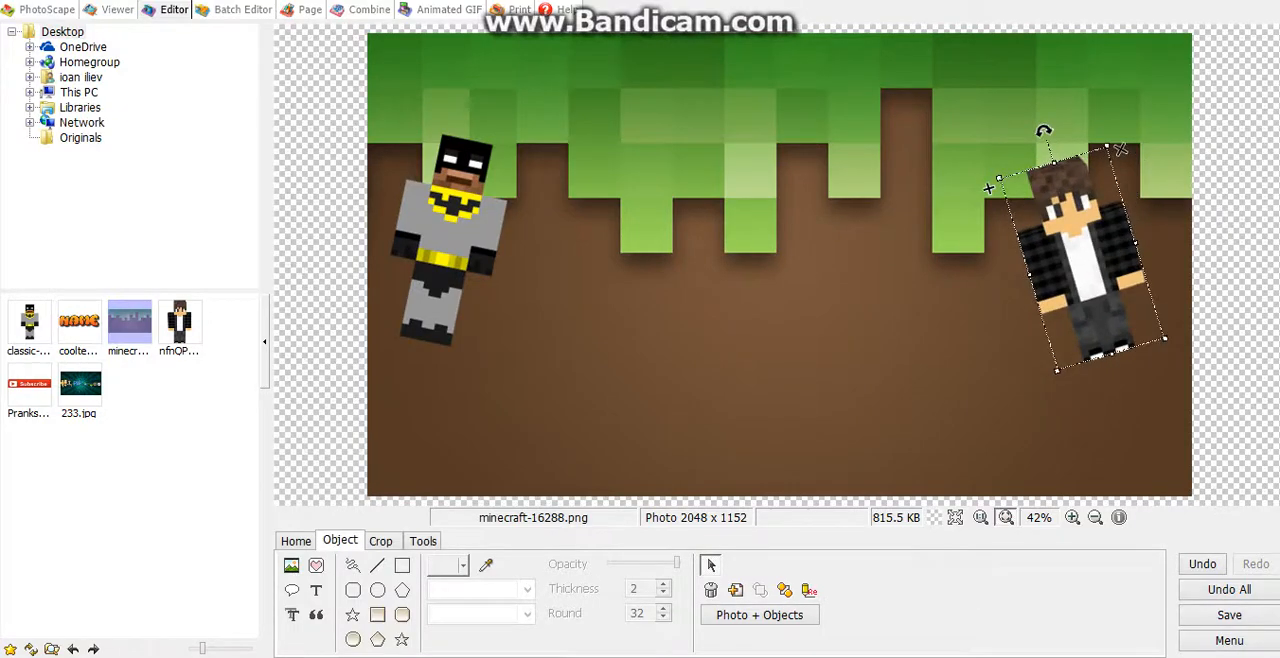
drag(1083, 258, 1100, 232)
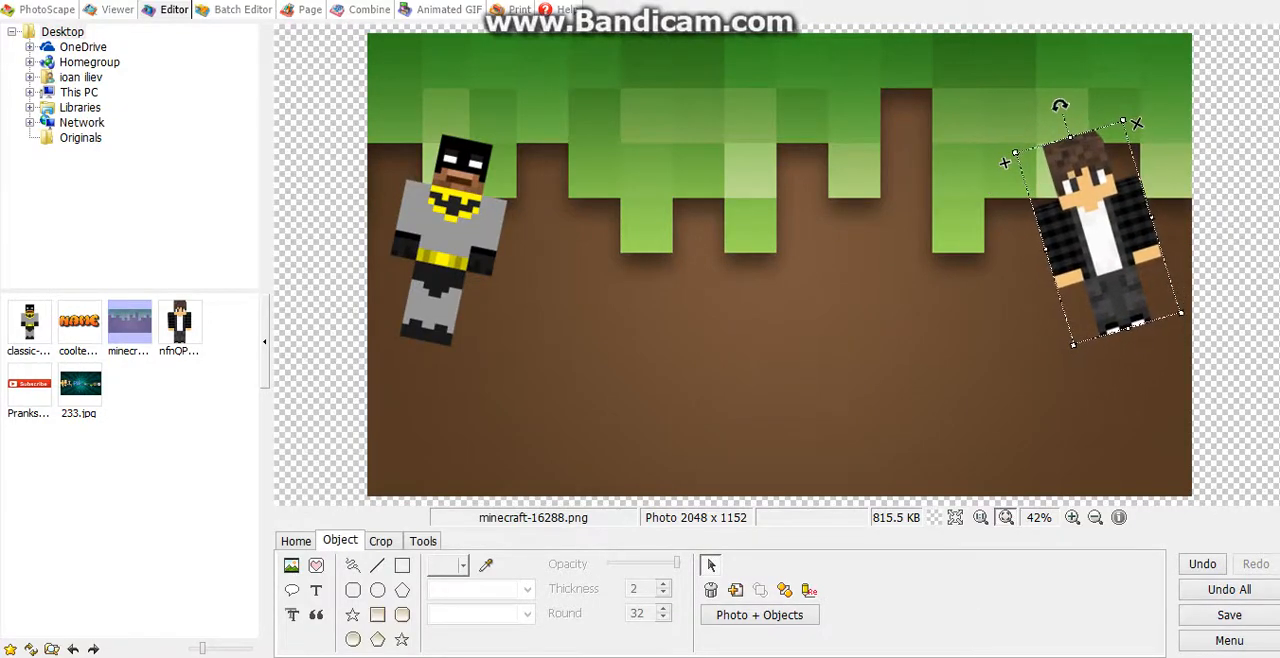
click(970, 345)
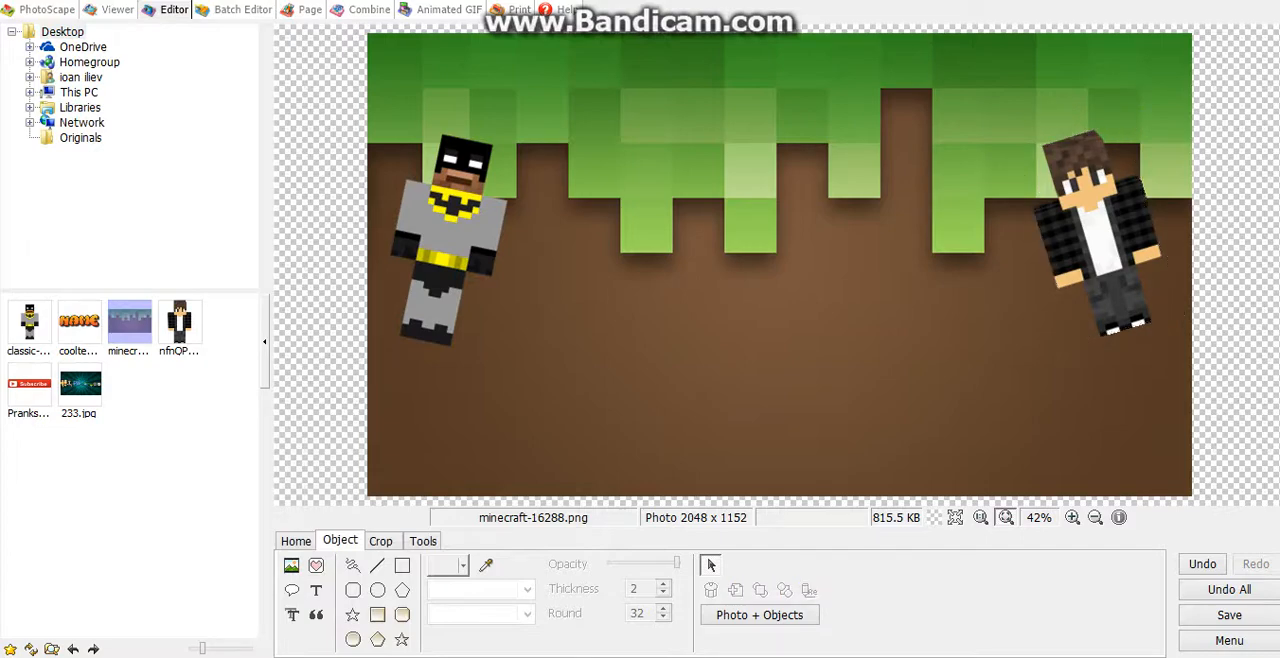
Step: Insert the Pranks-Subscribe-Youtube PNG from the Desktop as a photo object at opacity 255
click(291, 565)
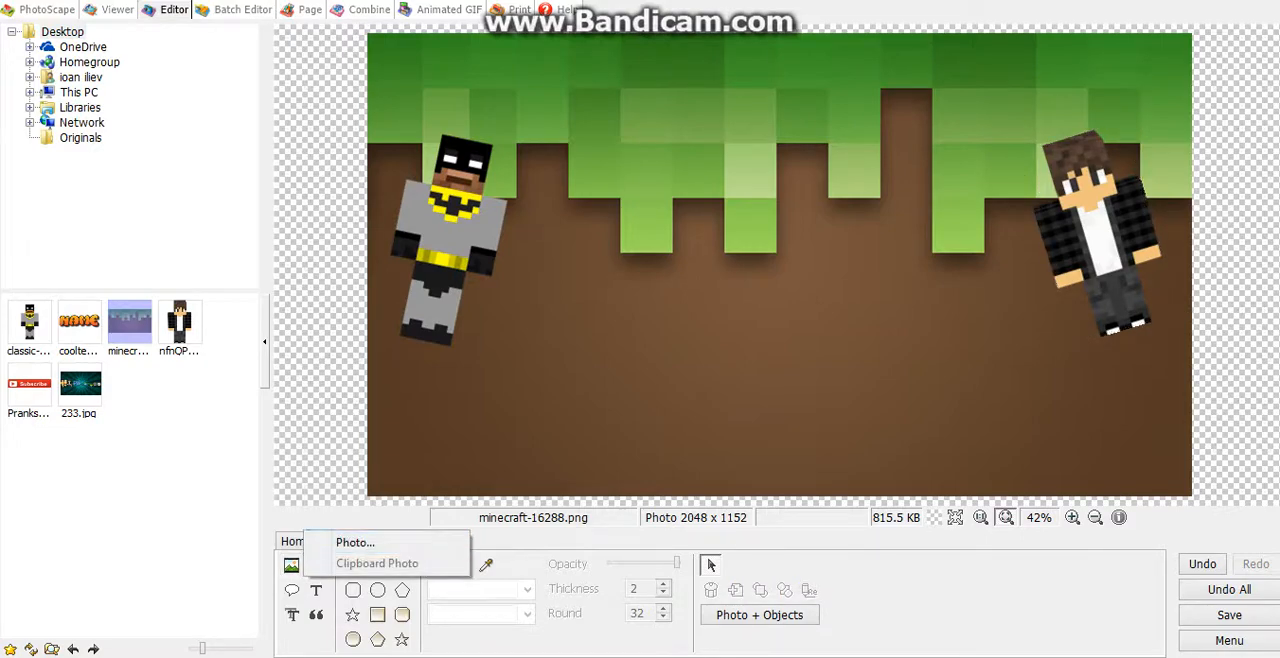
click(350, 538)
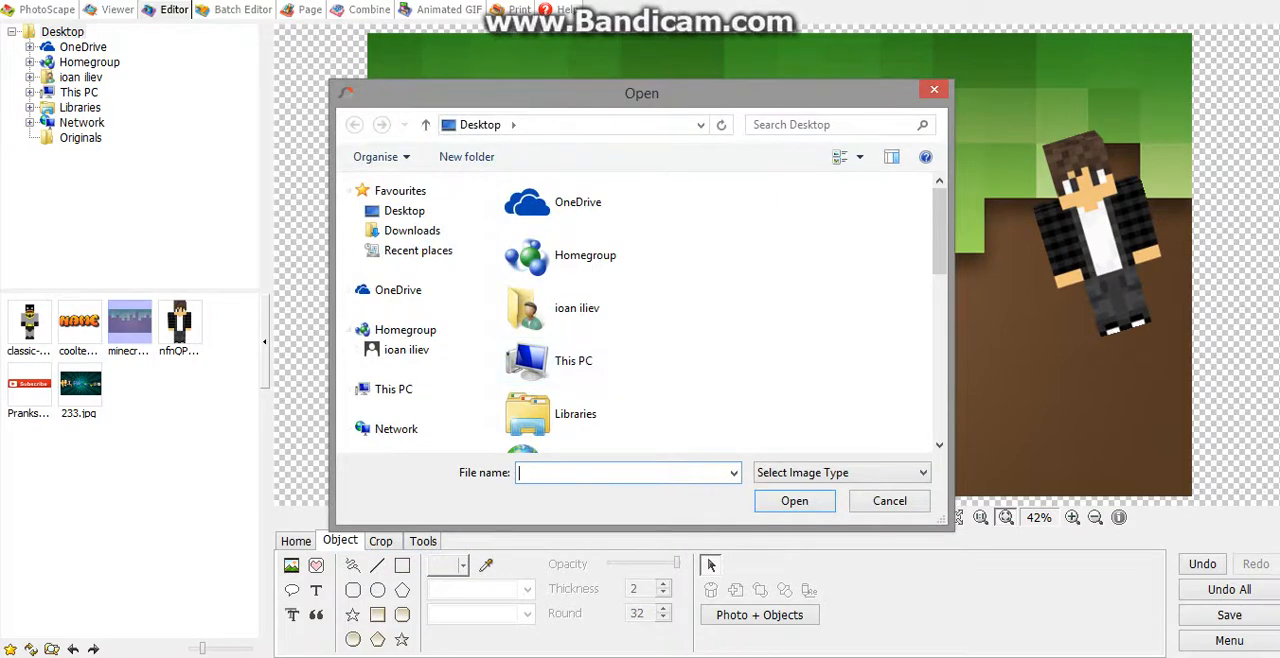
scroll(730, 205, down, 5)
scroll(730, 300, down, 2)
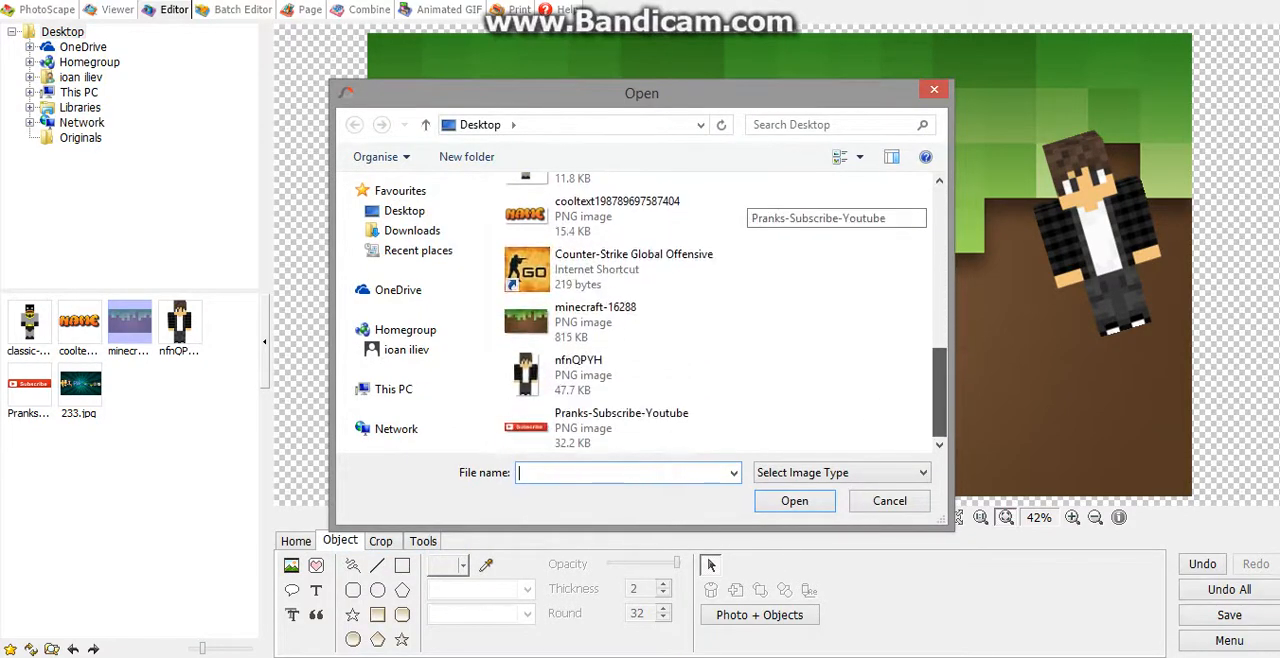
double_click(600, 428)
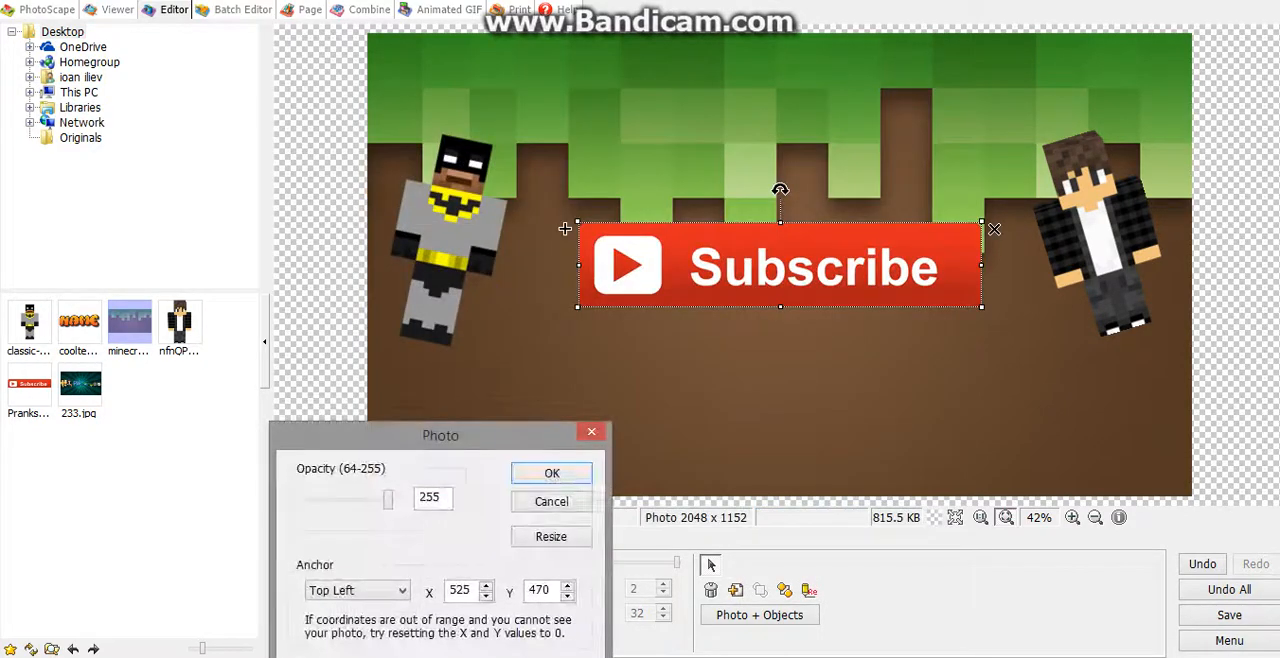
click(551, 472)
Step: Shrink the Subscribe picture to roughly half its width and centre it over the lower edge of the grass
drag(981, 222, 796, 264)
drag(687, 286, 763, 195)
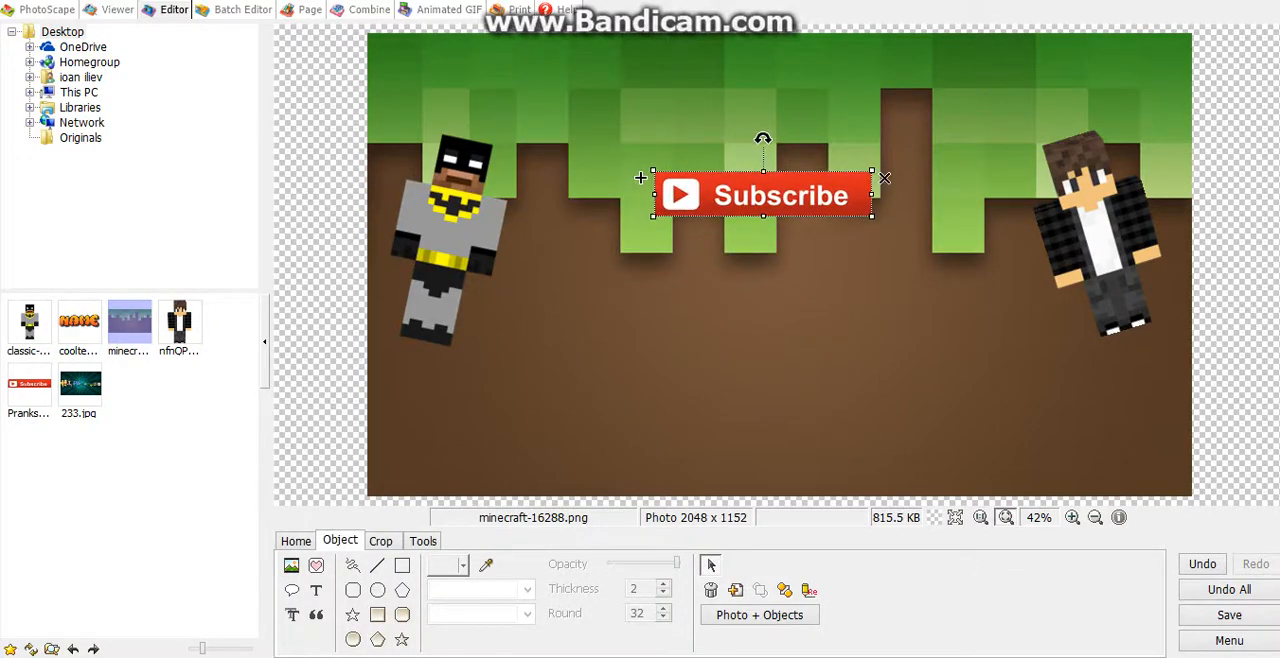
click(765, 310)
Step: Move the dark-jacket figure and the Batman figure slightly lower on the background
drag(1098, 235, 1109, 255)
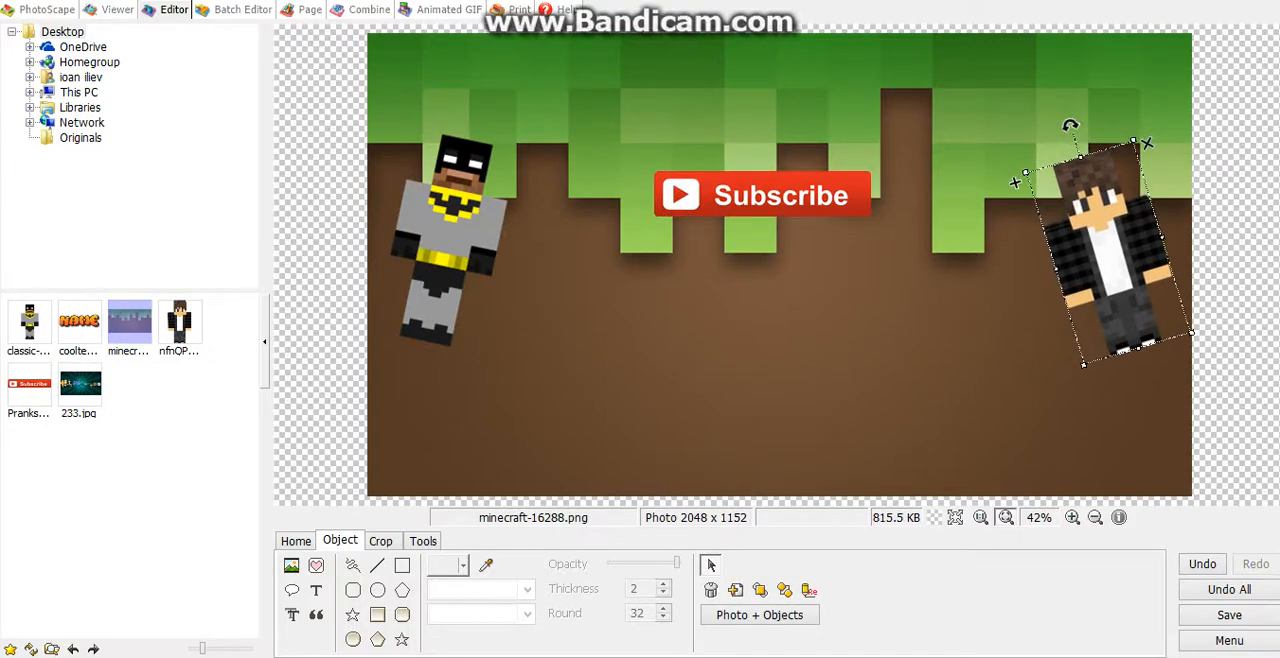
click(960, 340)
drag(450, 230, 448, 248)
click(650, 335)
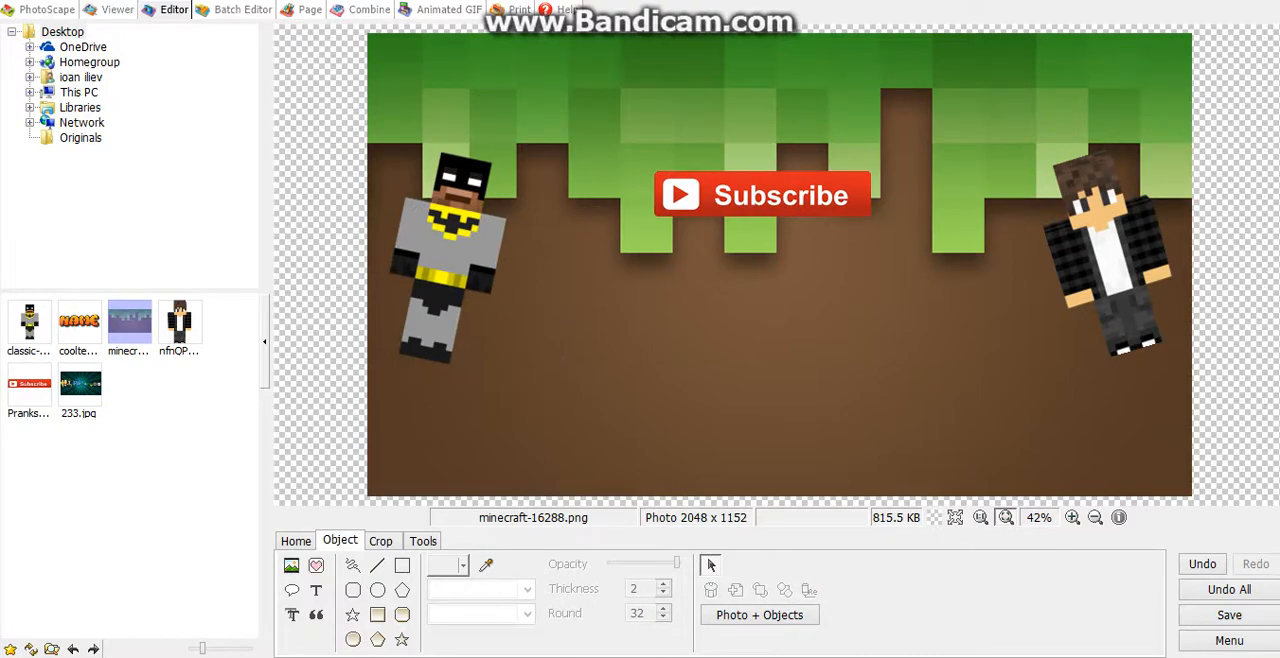
Step: Switch to the browser with cooltext.com and open the Fun logo style for editing
mouse_move(222, 656)
click(115, 592)
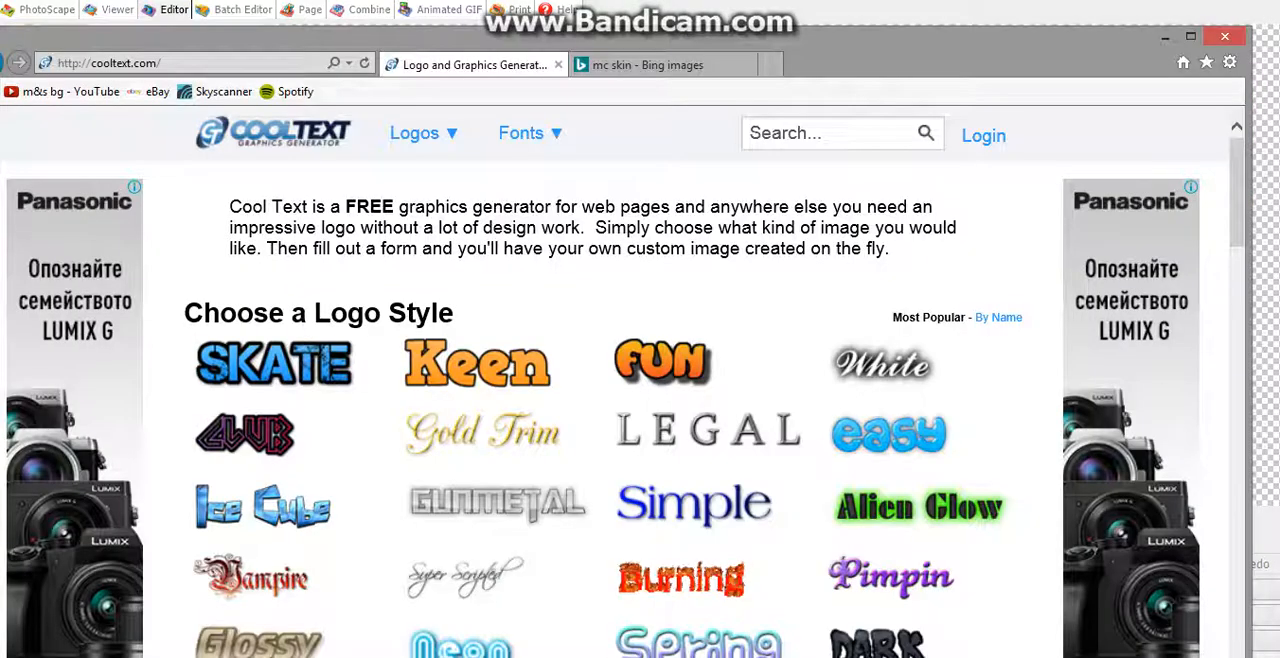
click(222, 63)
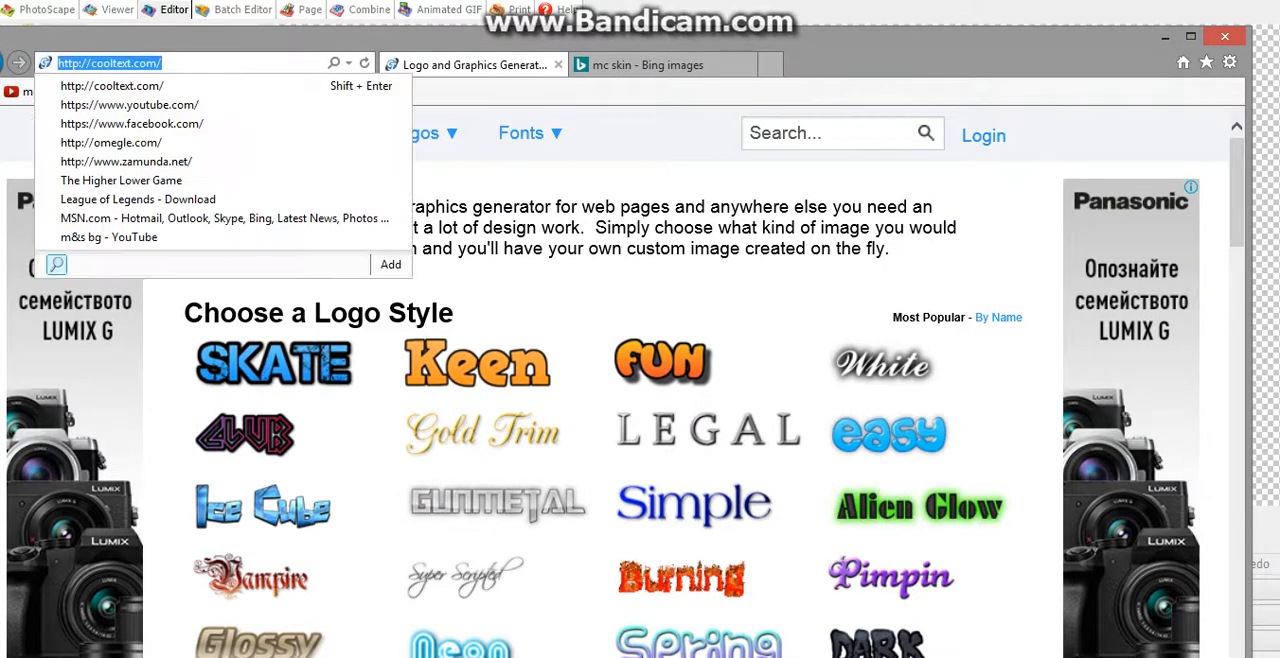
click(222, 63)
click(222, 63)
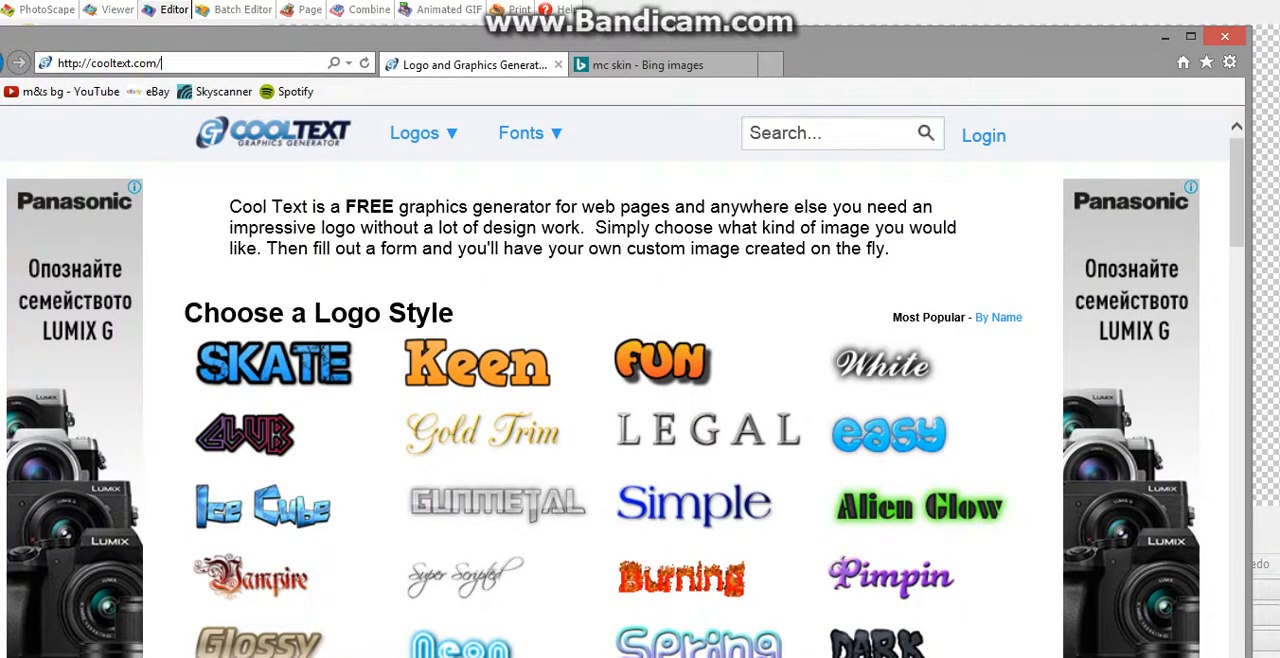
mouse_move(424, 133)
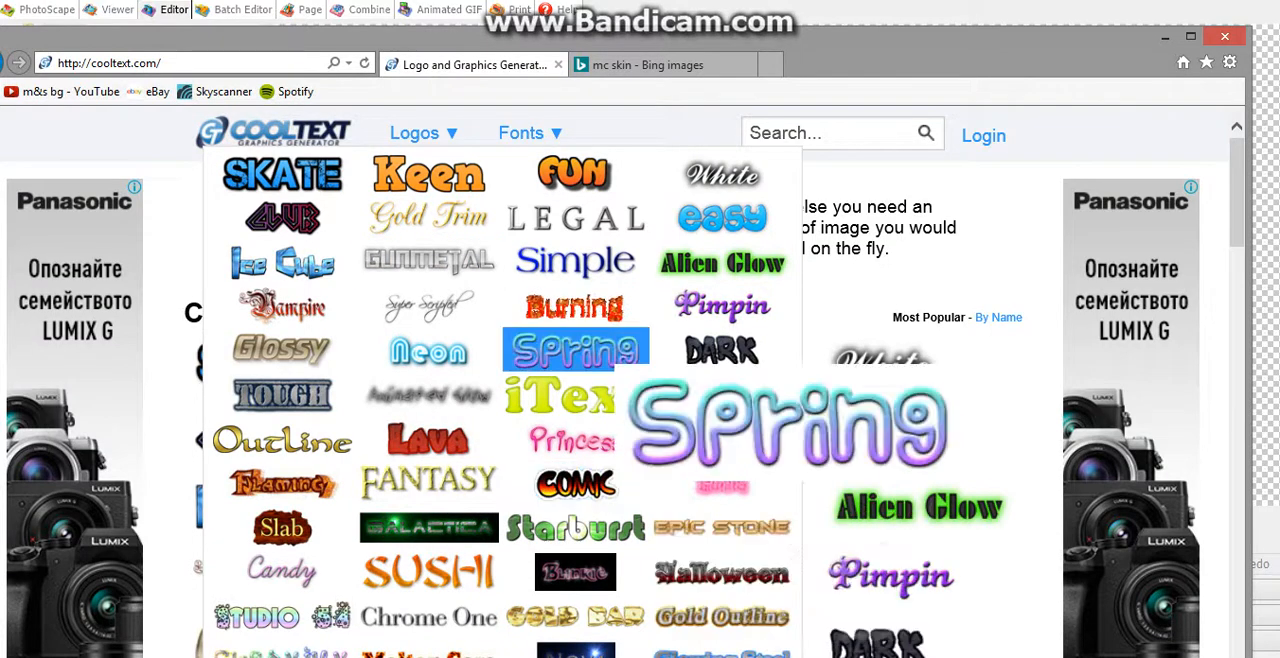
click(575, 173)
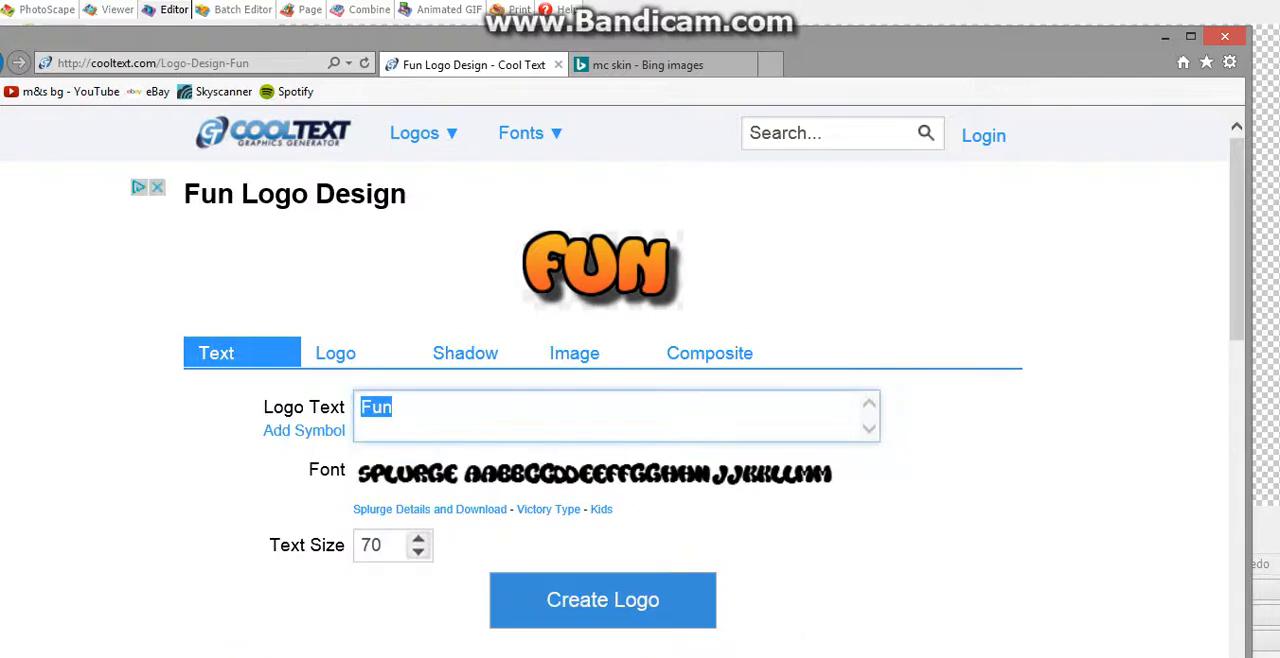
Step: Create a Fun-style logo with the text NAME at text size 100
scroll(617, 400, down, 1)
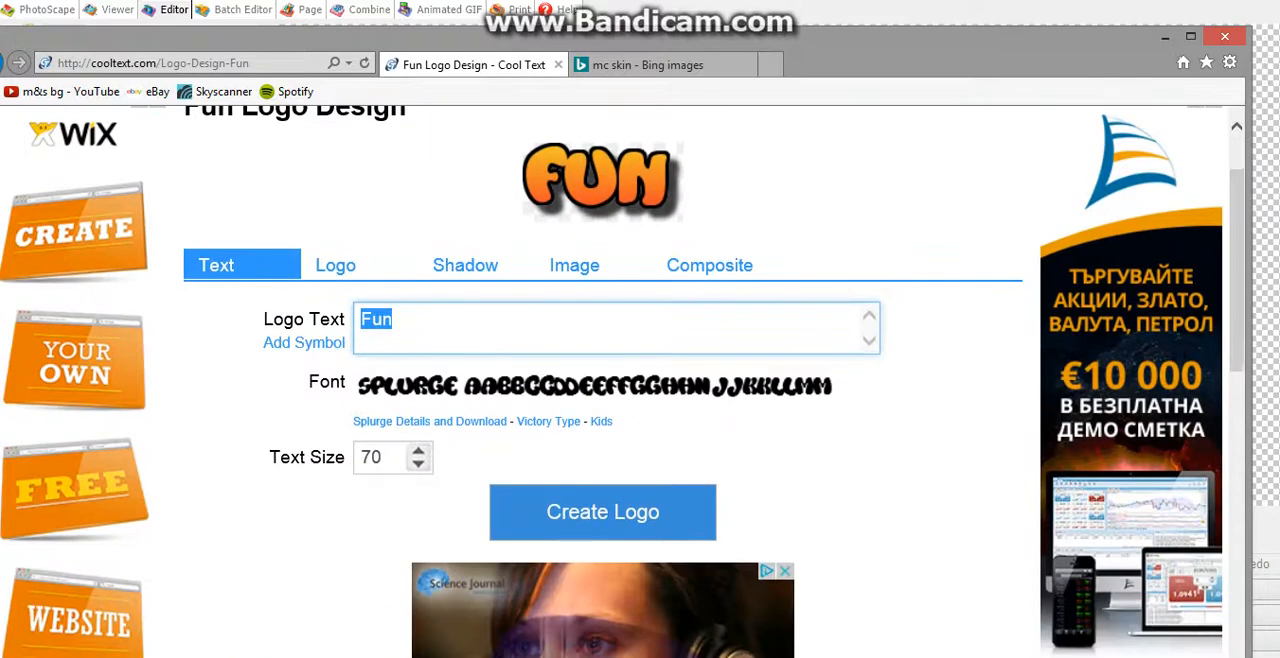
click(400, 320)
text(NAME)
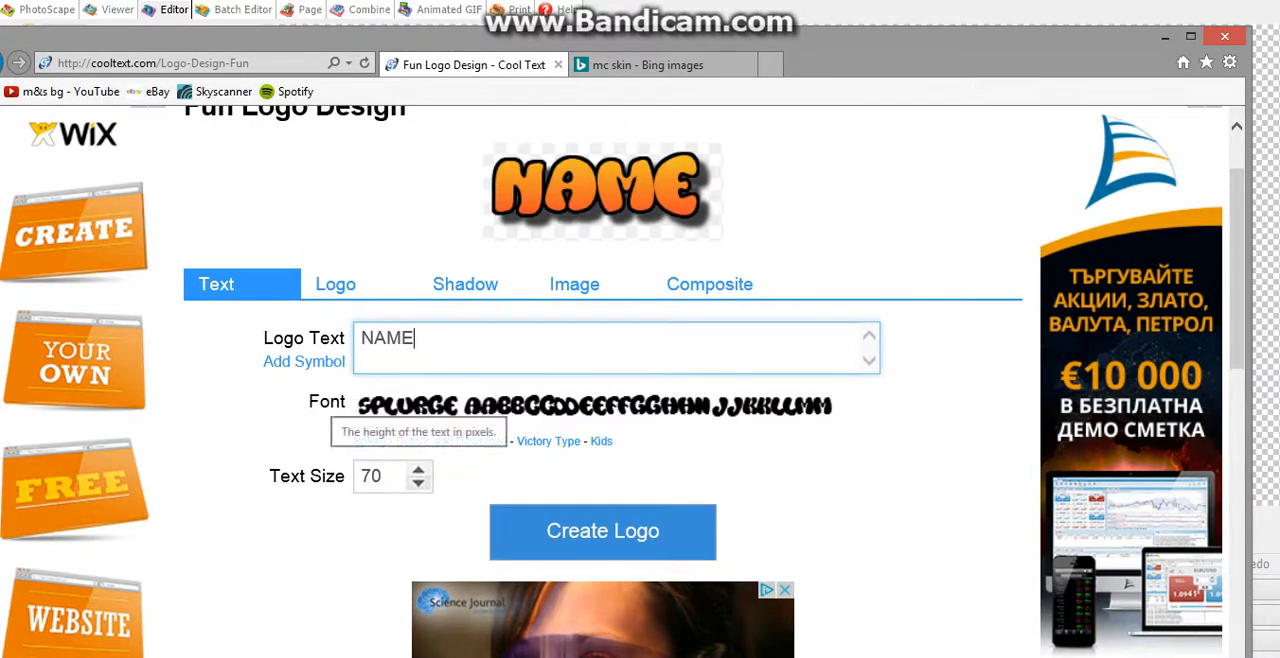
double_click(372, 476)
text(95)
click(418, 470)
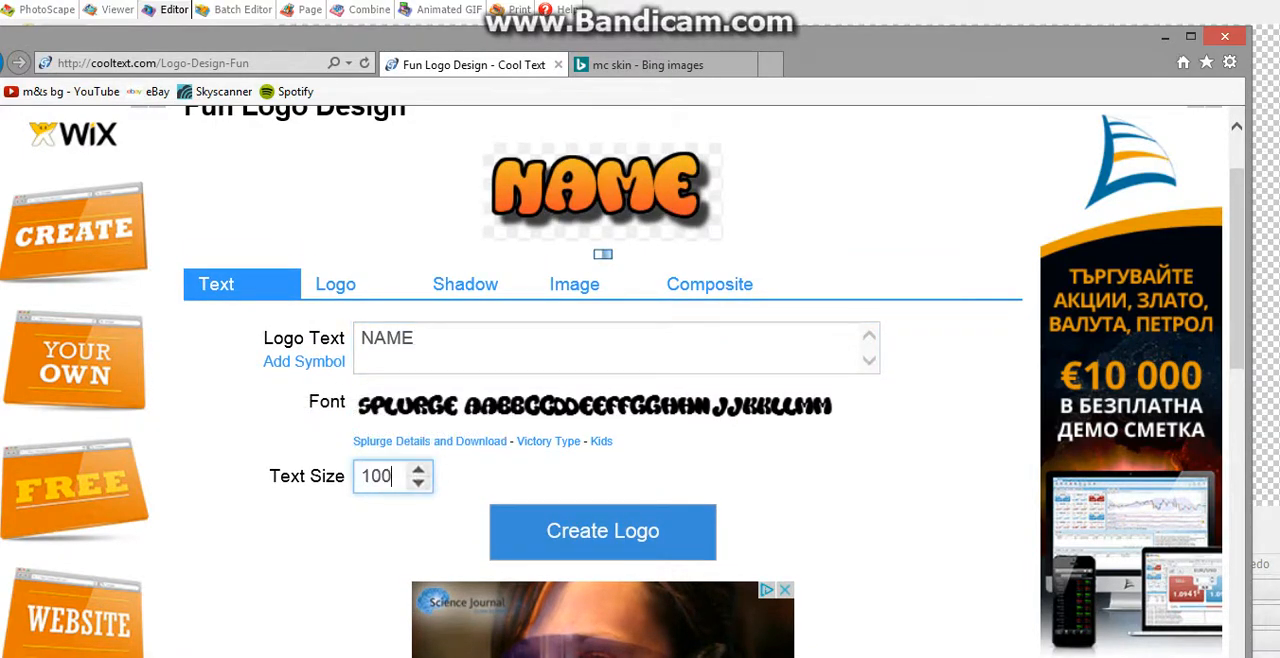
key(Return)
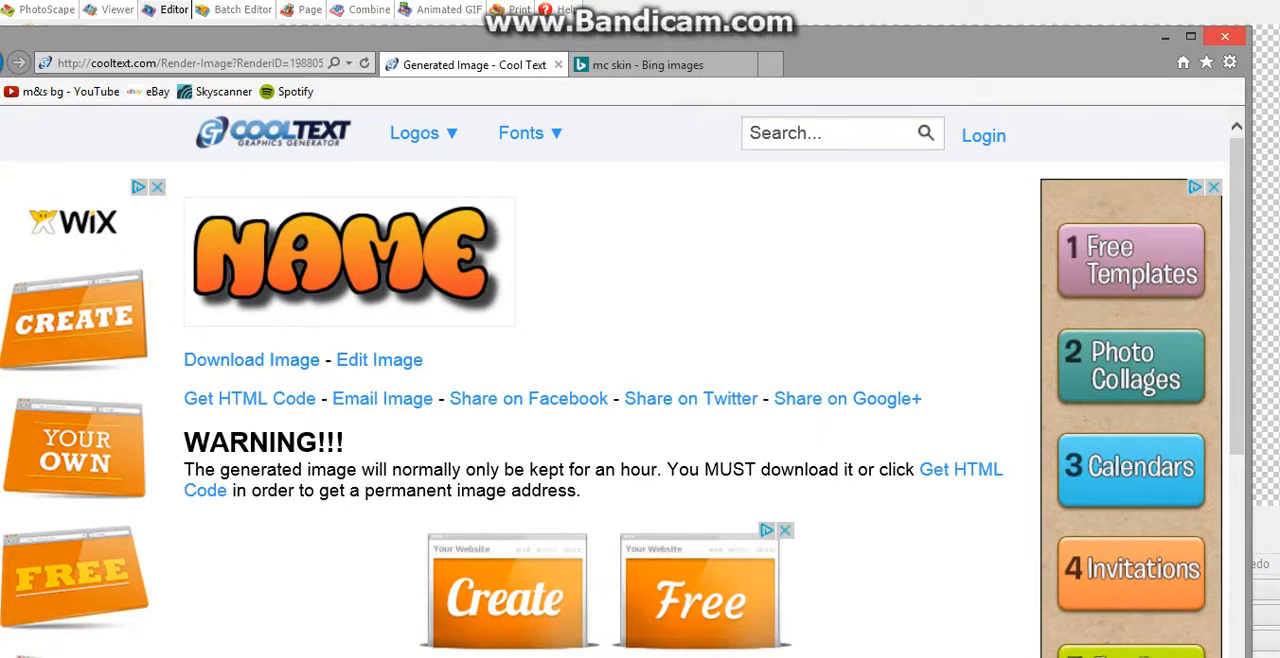
click(1225, 37)
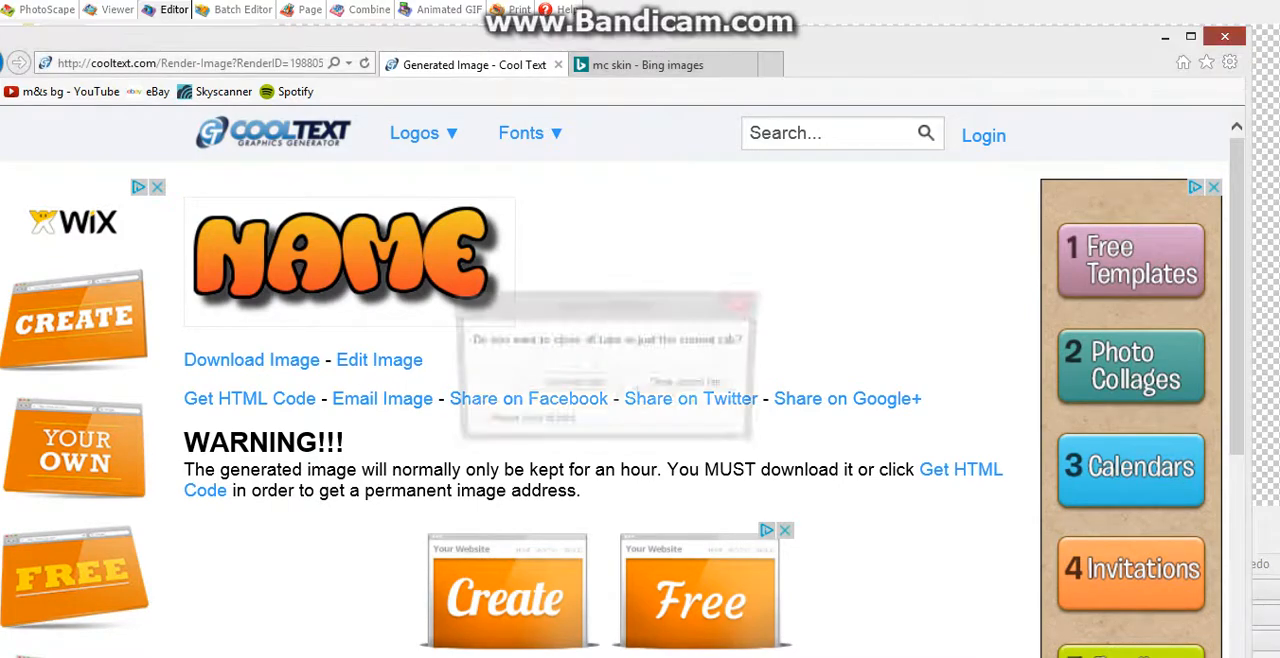
click(572, 385)
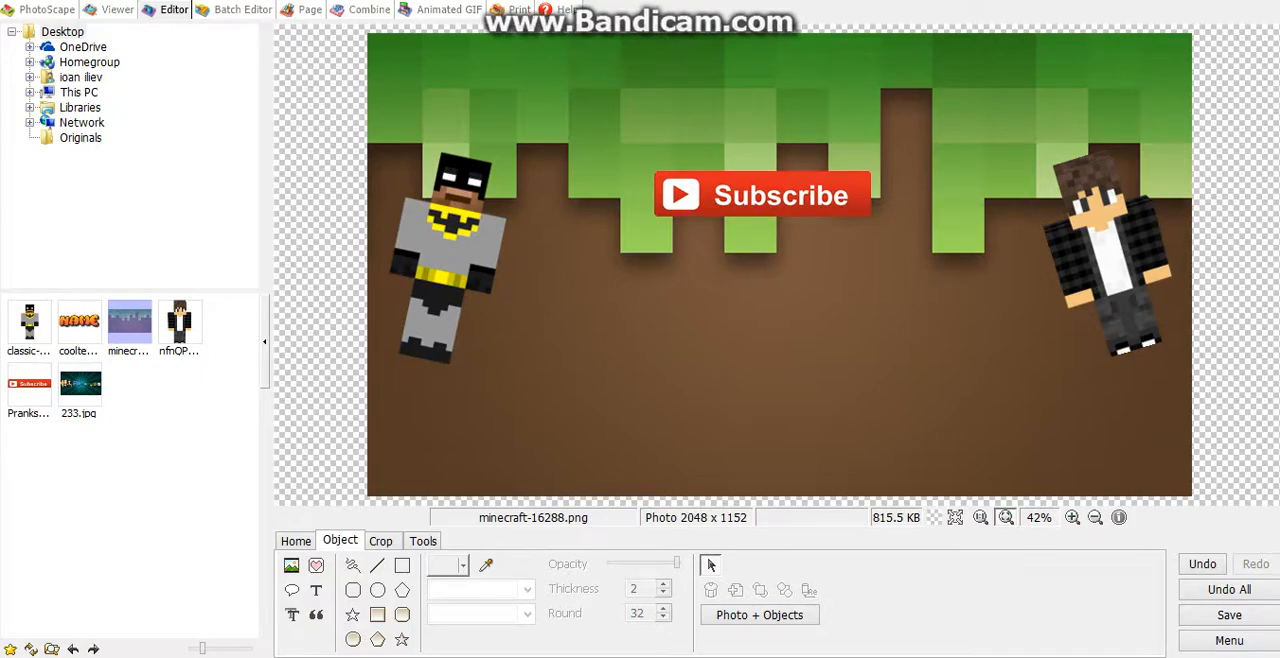
click(291, 566)
click(350, 542)
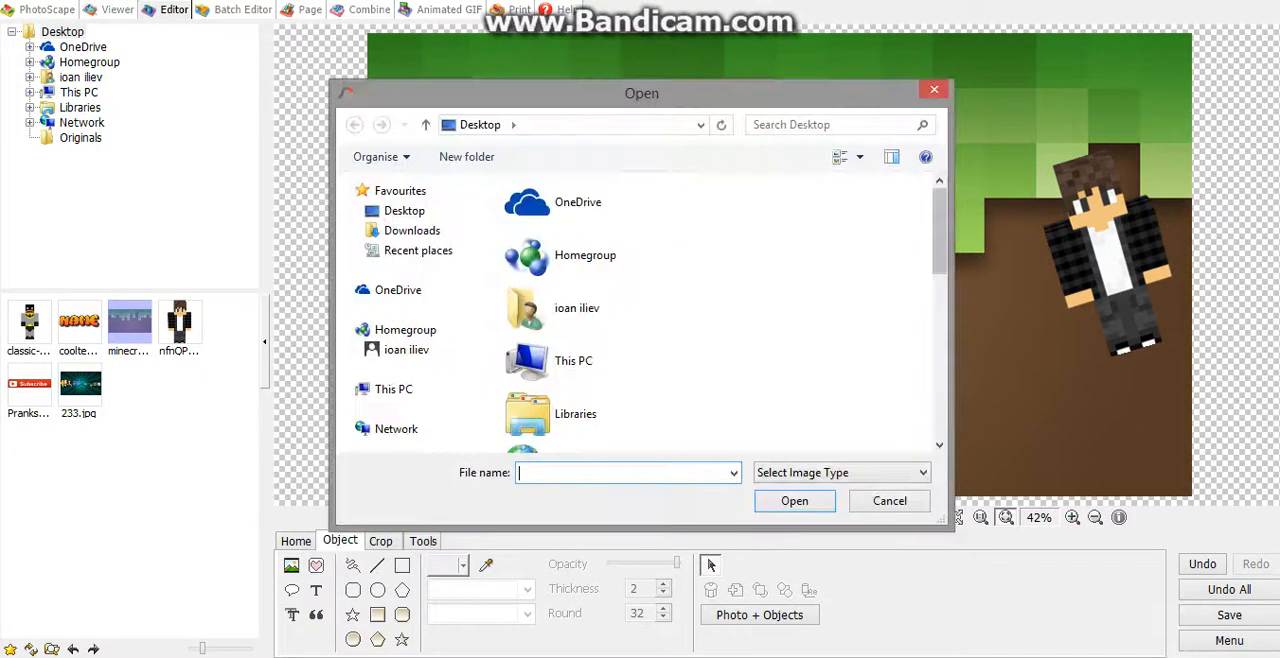
drag(939, 231, 939, 384)
click(650, 236)
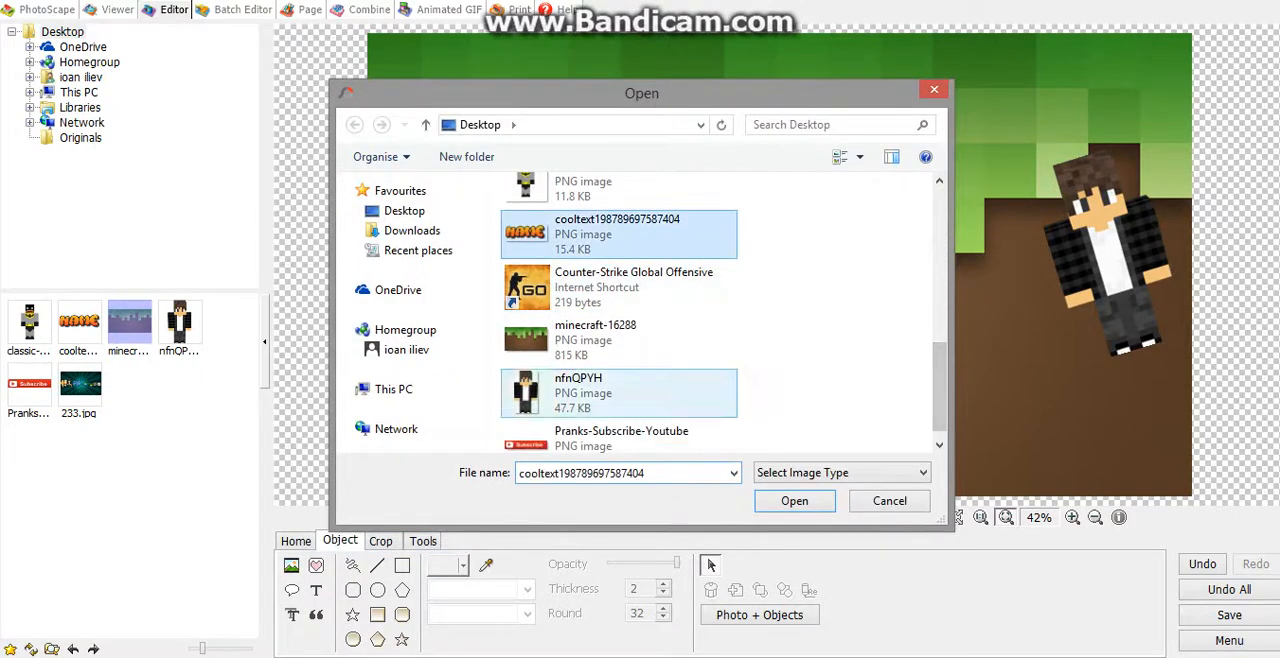
click(795, 501)
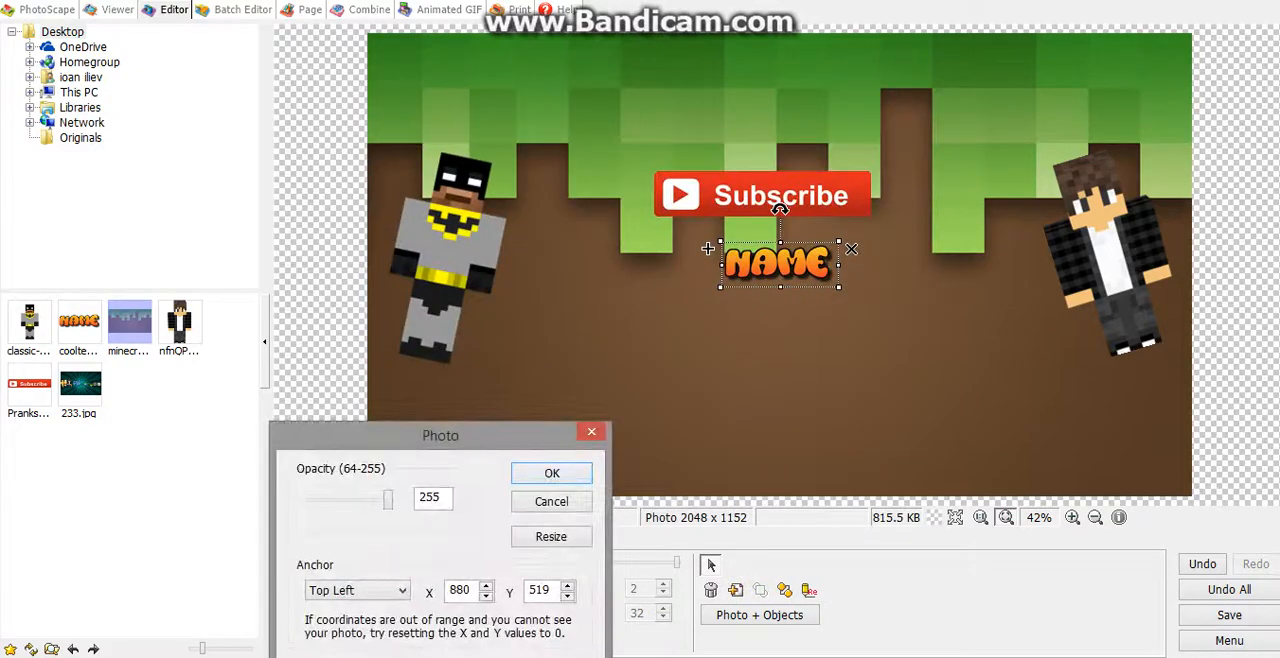
key(Return)
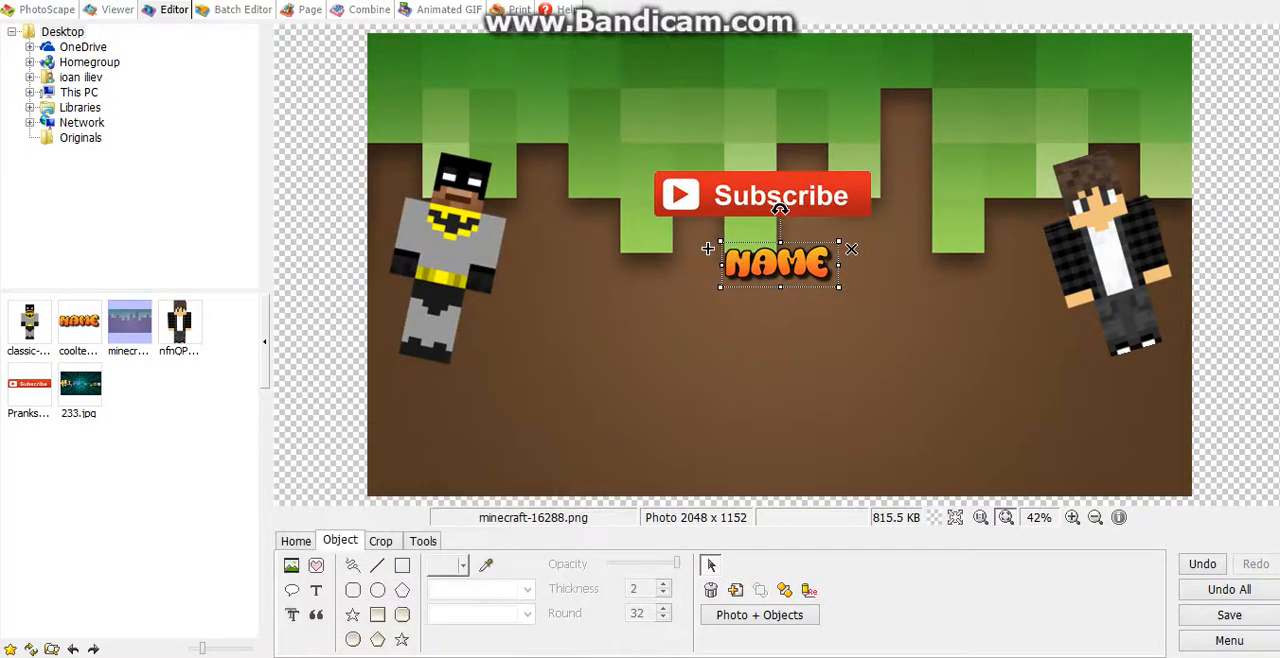
Step: Enlarge and widen the NAME logo and centre it directly below the Subscribe picture
drag(839, 241, 772, 285)
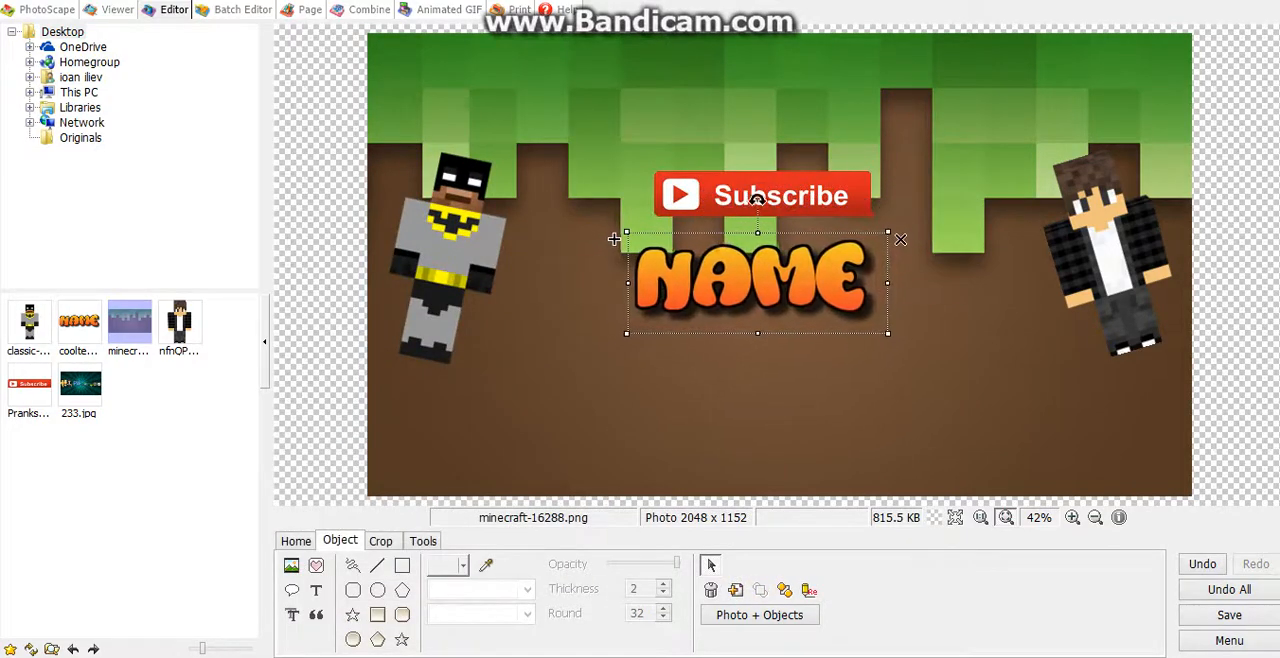
drag(757, 198, 764, 188)
drag(896, 269, 922, 269)
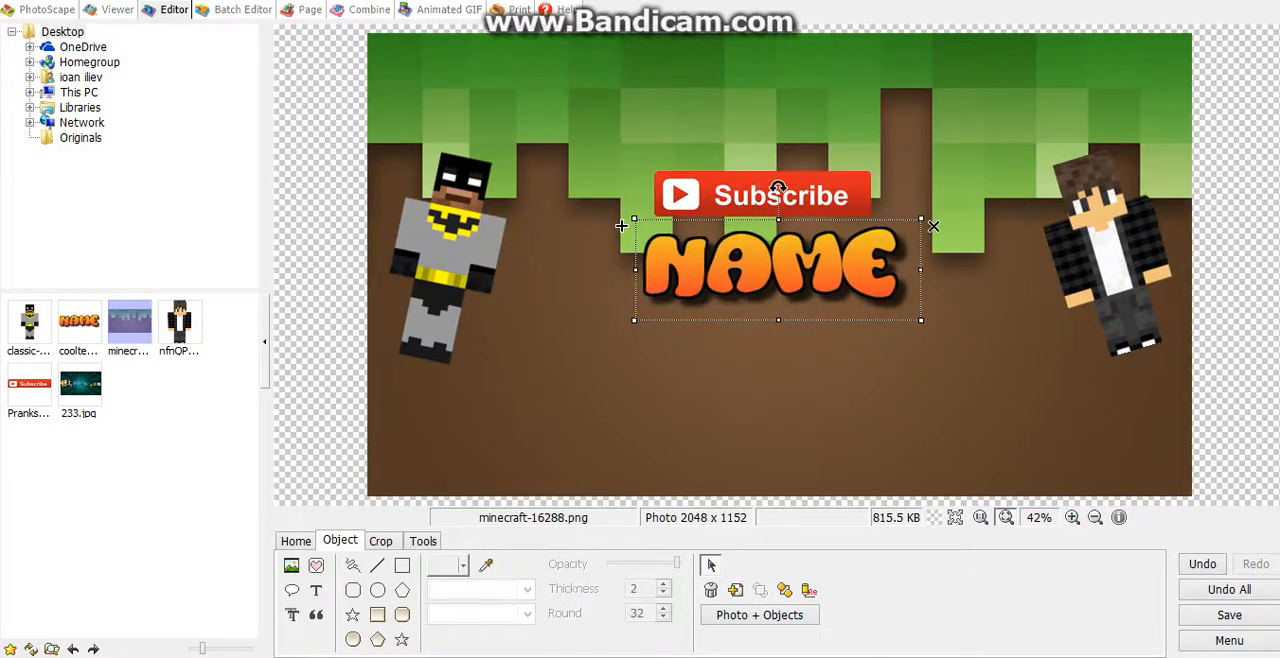
drag(778, 269, 764, 267)
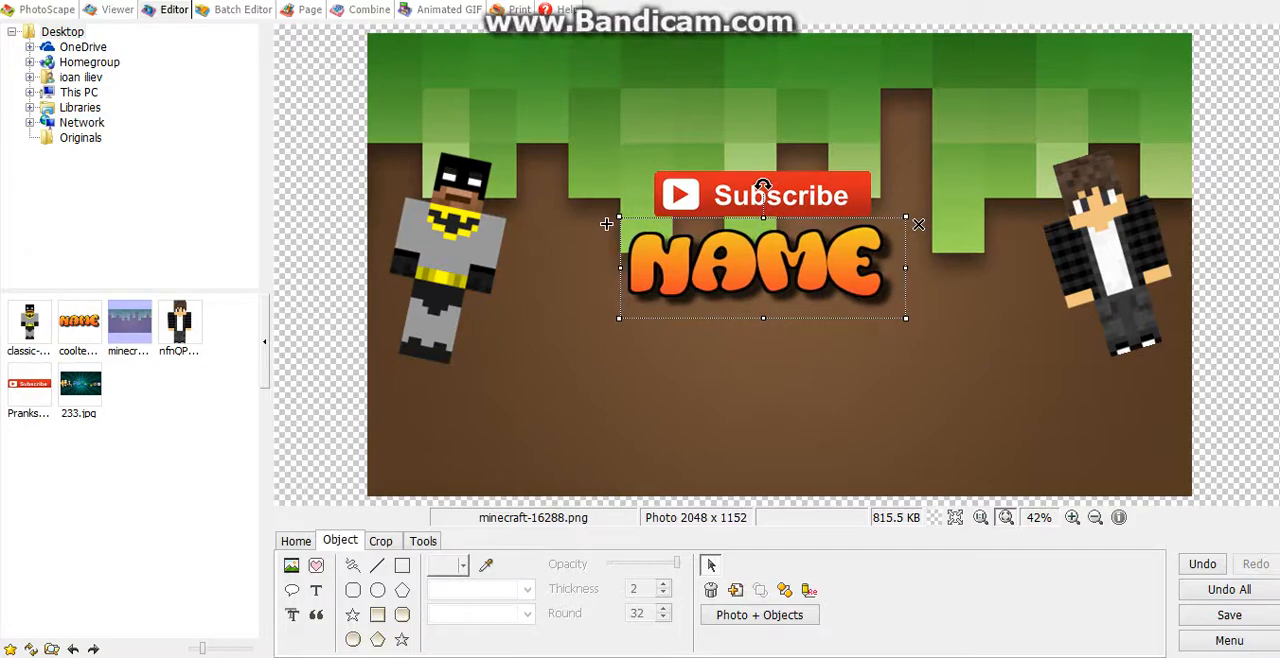
Step: Paint the whole grass-and-dirt background around the figures, Subscribe picture and logo with the Crystallize effect brush
key(Escape)
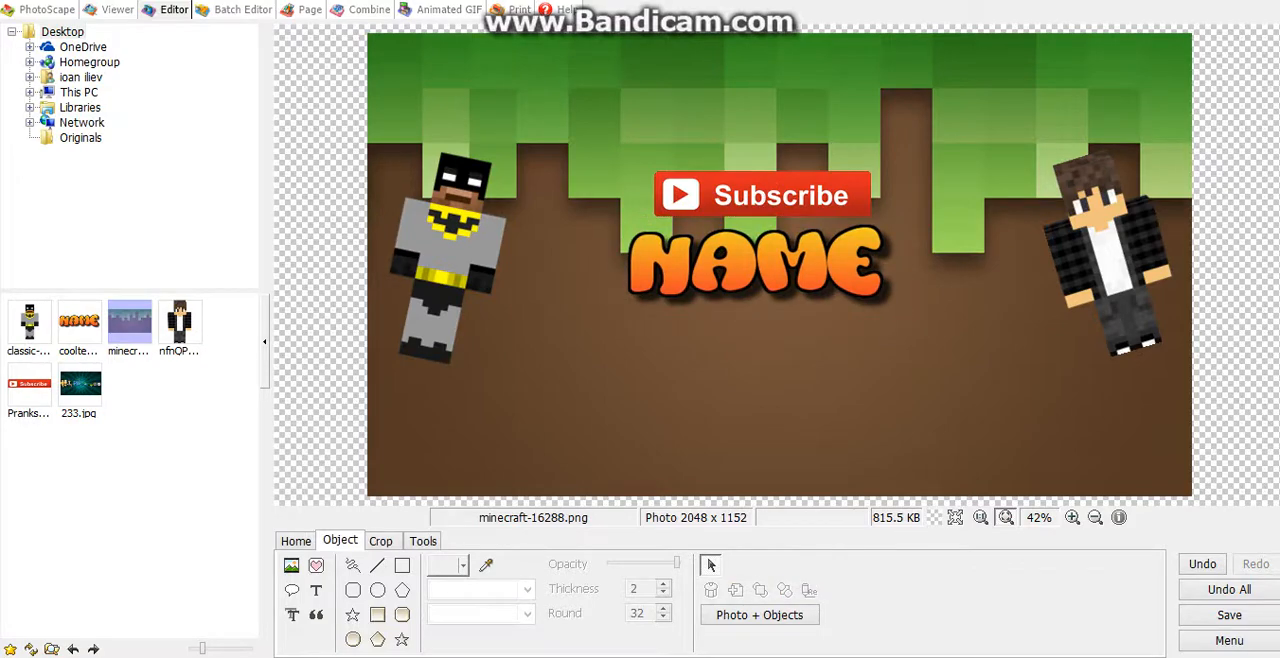
click(380, 541)
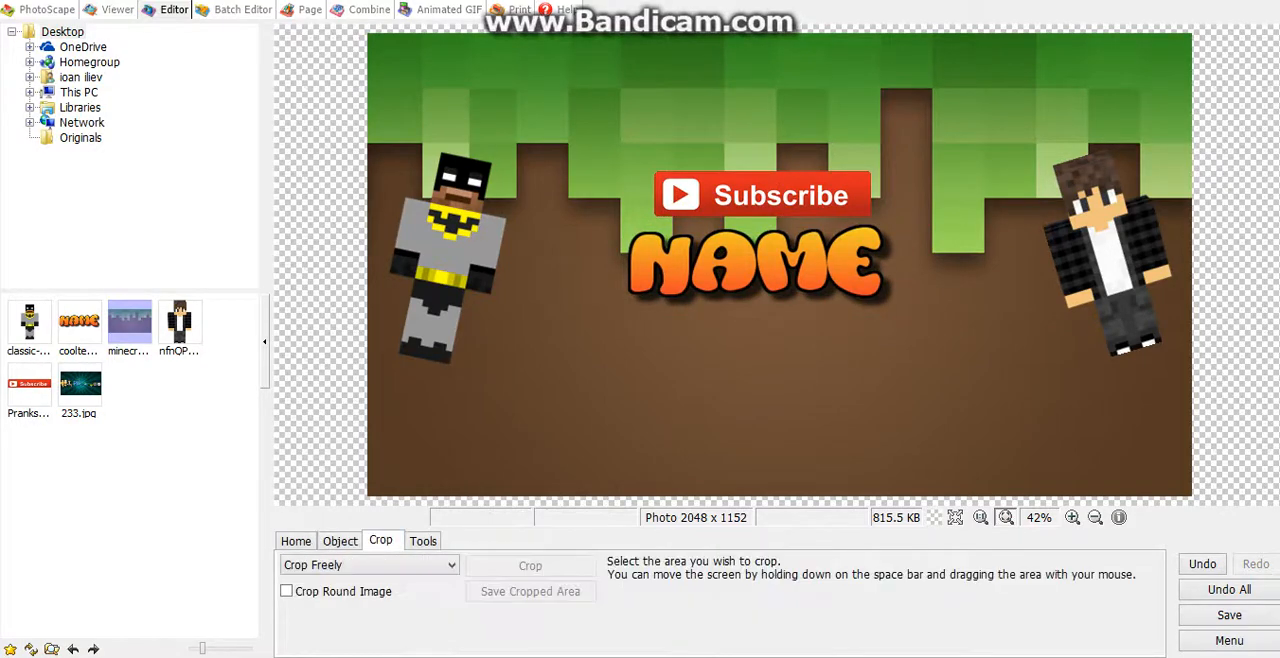
click(423, 541)
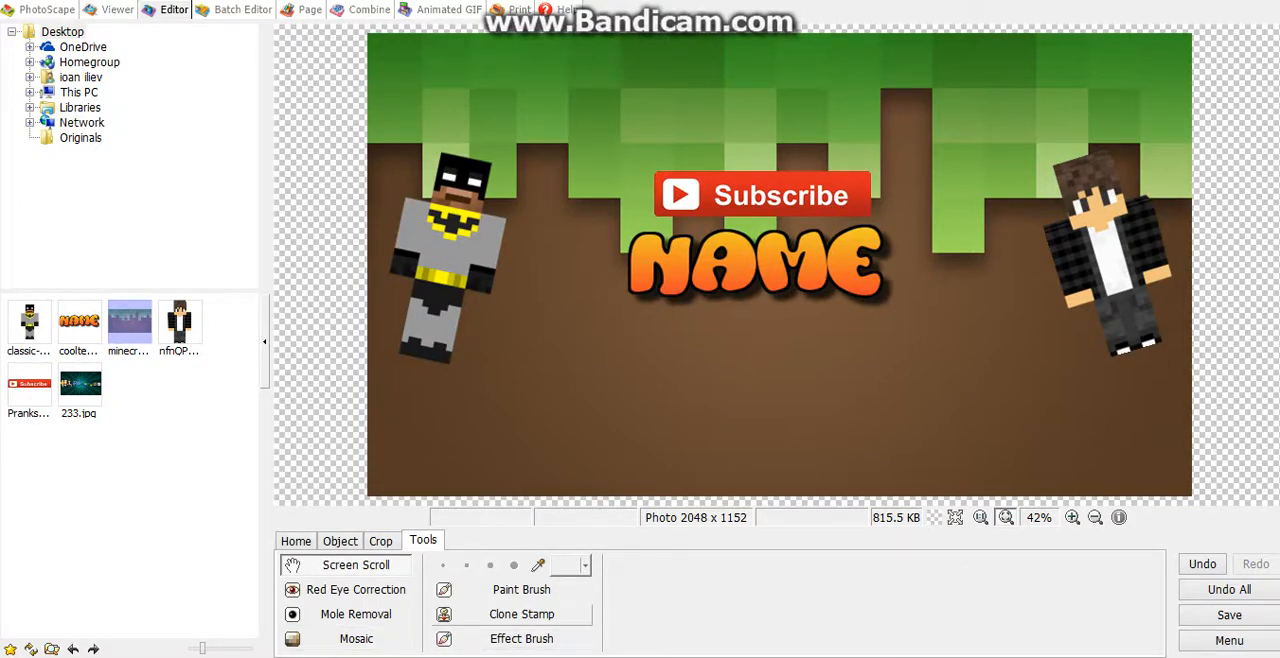
click(521, 638)
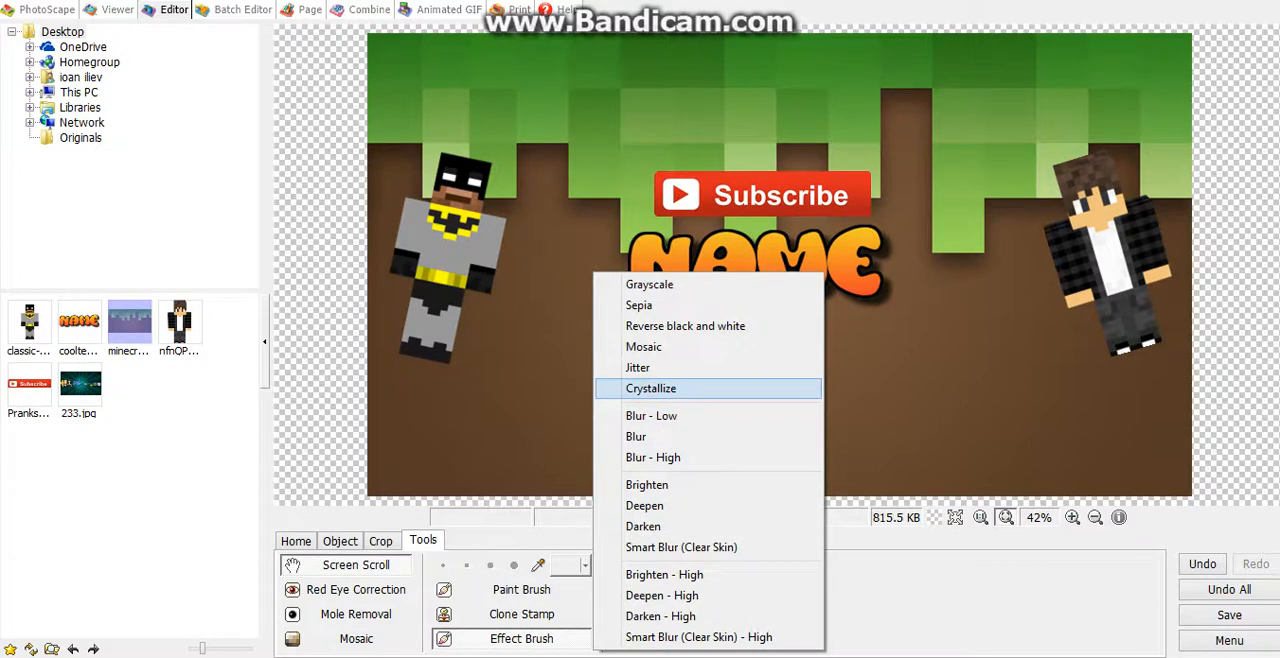
click(650, 388)
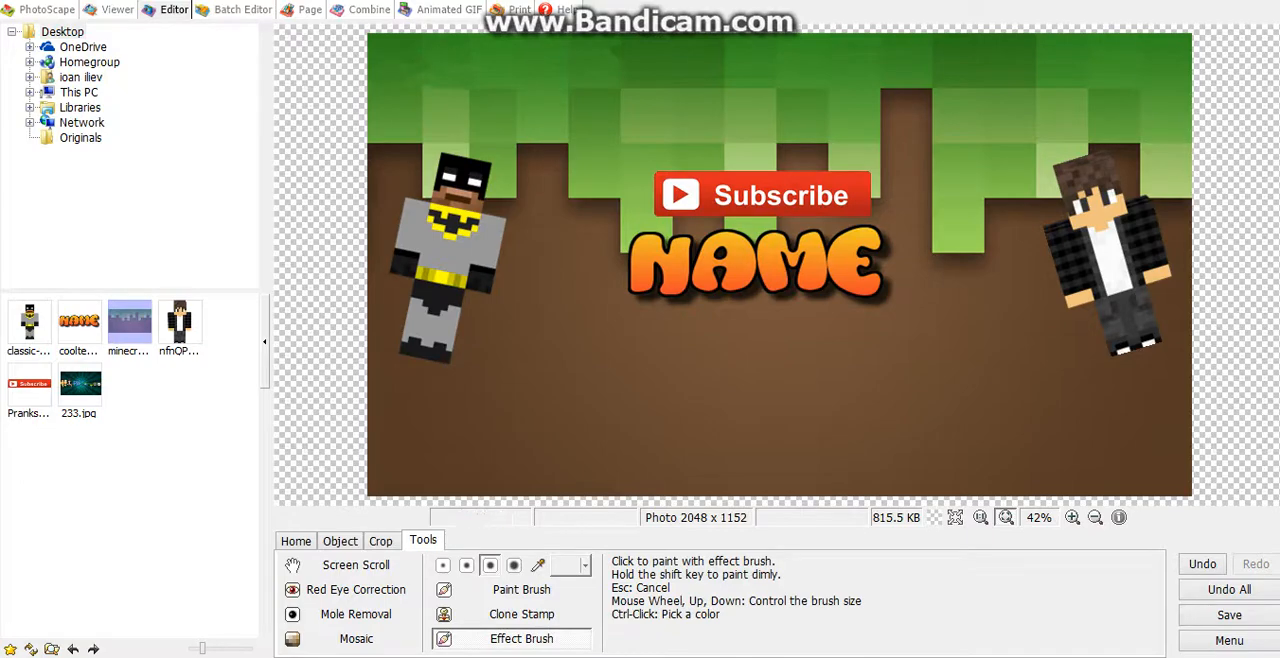
mouse_move(696, 90)
mouse_down()
mouse_move(907, 79)
mouse_move(981, 60)
mouse_move(1102, 69)
mouse_move(1101, 112)
mouse_move(857, 132)
mouse_move(597, 122)
mouse_move(502, 97)
mouse_move(380, 90)
mouse_move(388, 182)
mouse_move(450, 178)
mouse_move(476, 198)
mouse_move(428, 350)
mouse_move(530, 369)
mouse_move(497, 436)
mouse_move(562, 224)
mouse_move(606, 196)
mouse_move(731, 465)
mouse_move(861, 391)
mouse_move(1137, 304)
mouse_move(600, 397)
mouse_move(471, 305)
mouse_move(1030, 181)
mouse_move(1187, 213)
mouse_move(1130, 196)
mouse_move(695, 234)
mouse_move(695, 199)
mouse_move(494, 137)
mouse_move(362, 142)
mouse_up()
mouse_move(1015, 440)
mouse_down()
mouse_move(1052, 469)
mouse_move(1200, 490)
mouse_move(1125, 201)
mouse_move(1012, 292)
mouse_move(1022, 143)
mouse_move(633, 275)
mouse_move(697, 389)
mouse_move(706, 357)
mouse_up()
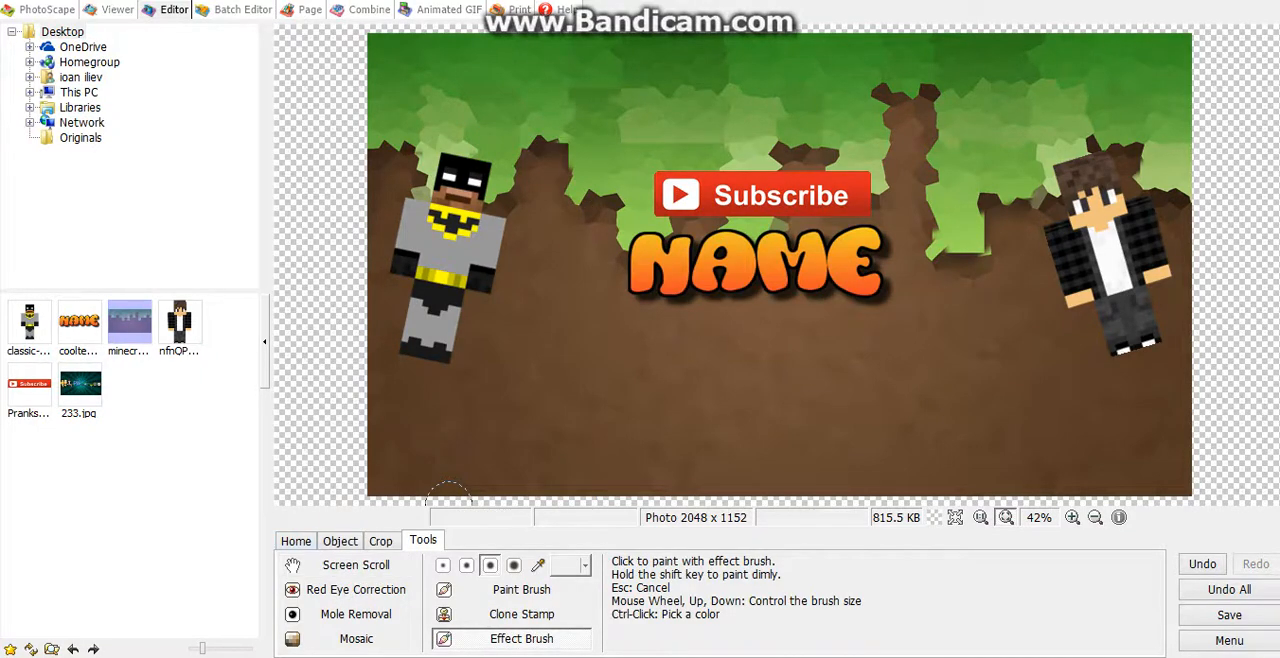
Step: Add a text object reading NAME in GungsuhChe at size 298 with a purple outline and green shadow
click(340, 541)
click(316, 590)
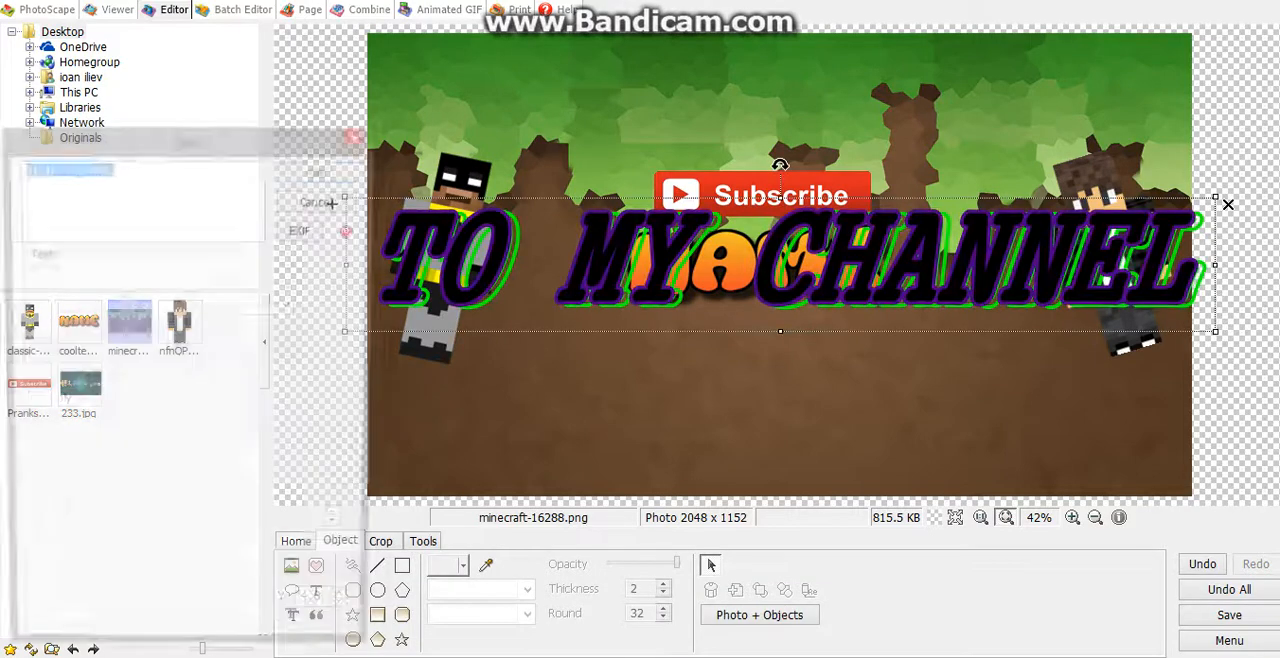
key(BackSpace)
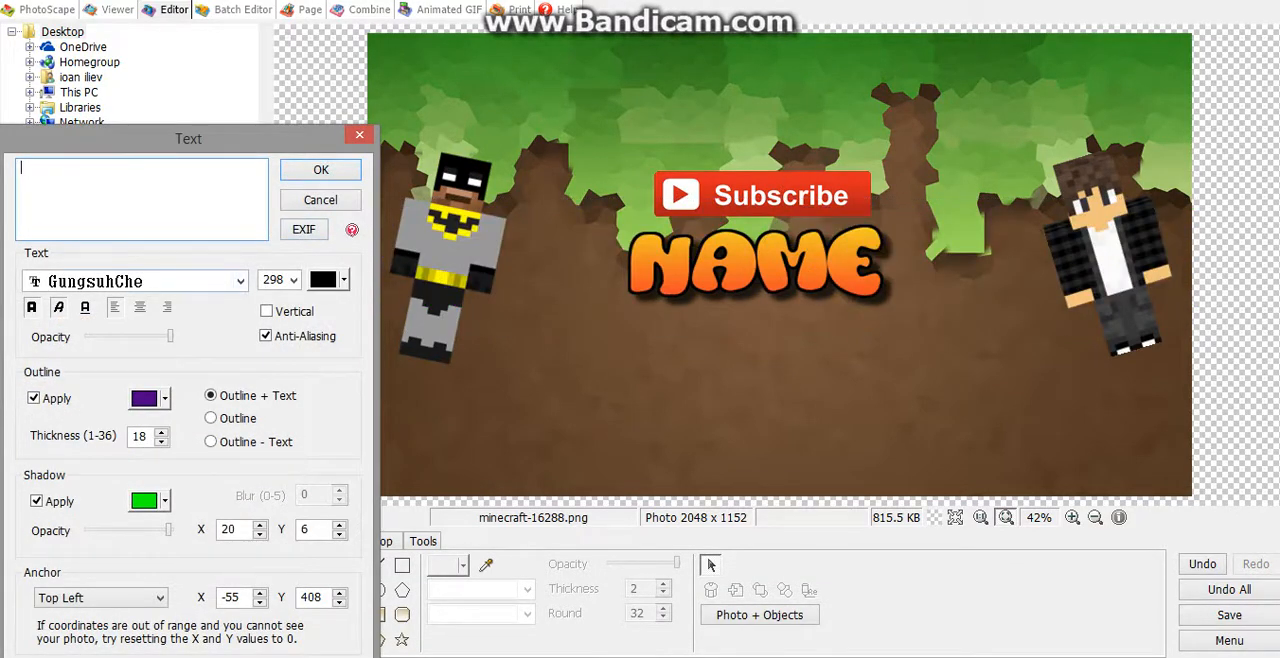
text(hhh==)
key(BackSpace)
key(BackSpace)
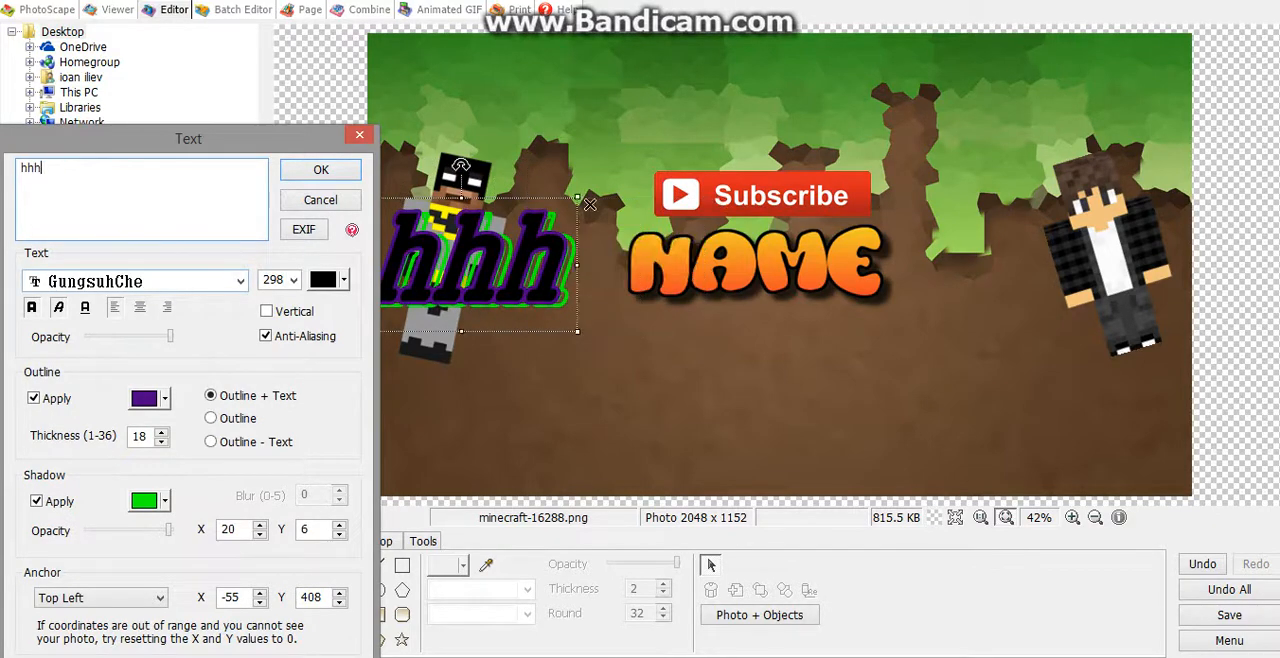
key(BackSpace)
key(BackSpace)
key(BackSpace)
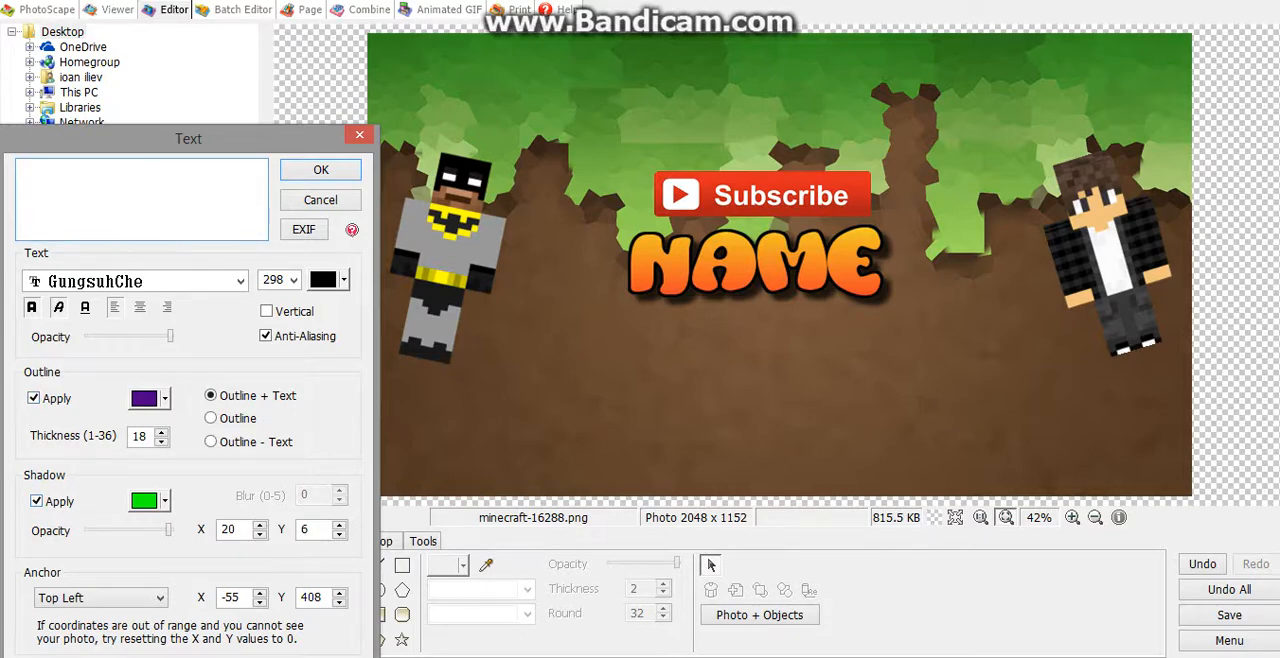
text(NAME)
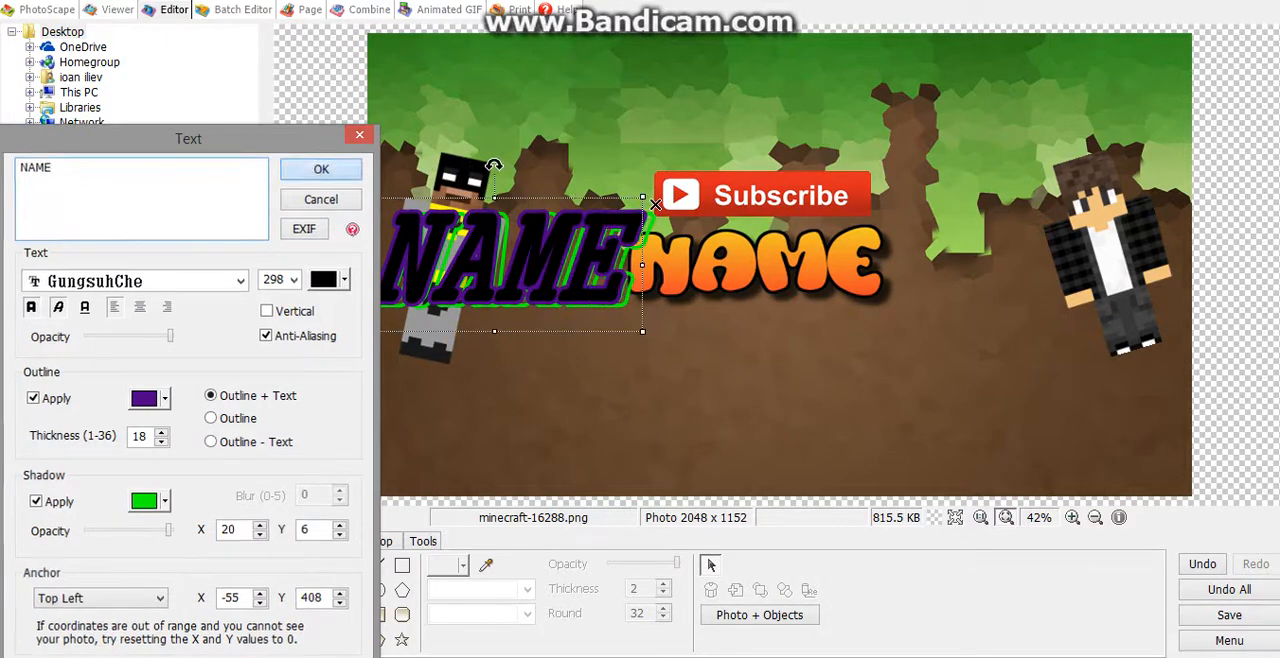
click(321, 169)
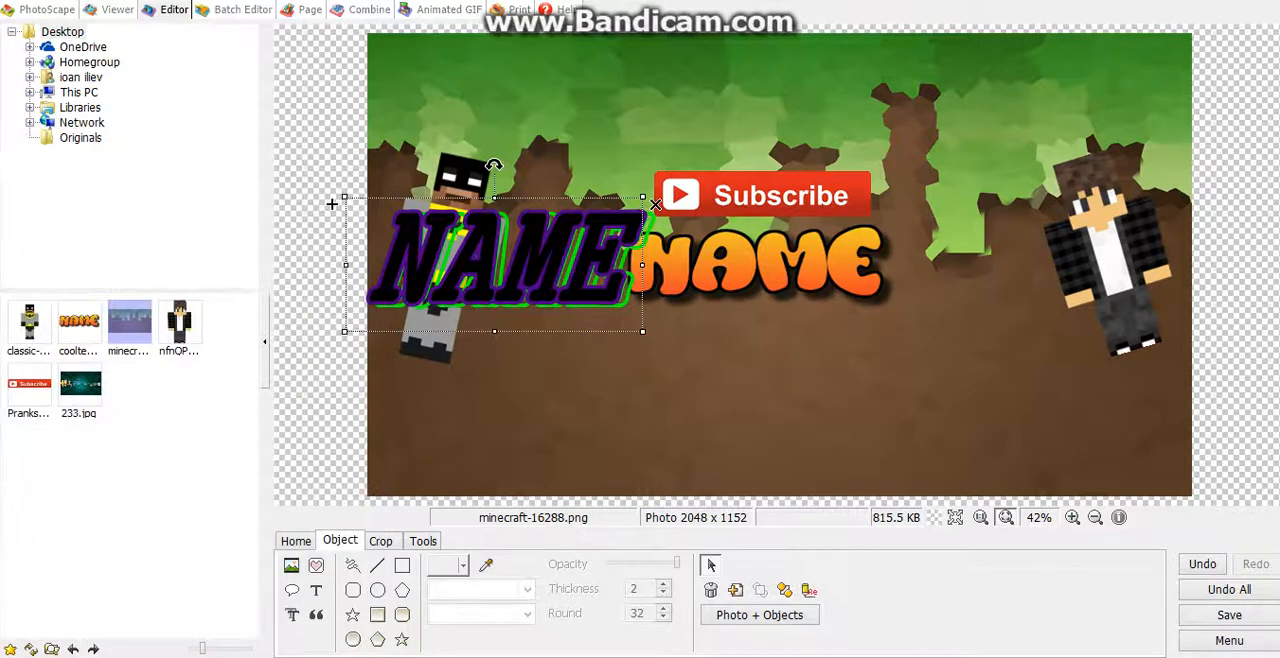
Step: Move the black NAME text directly below the orange logo, and delete that text object
drag(510, 262, 749, 352)
click(746, 455)
click(746, 455)
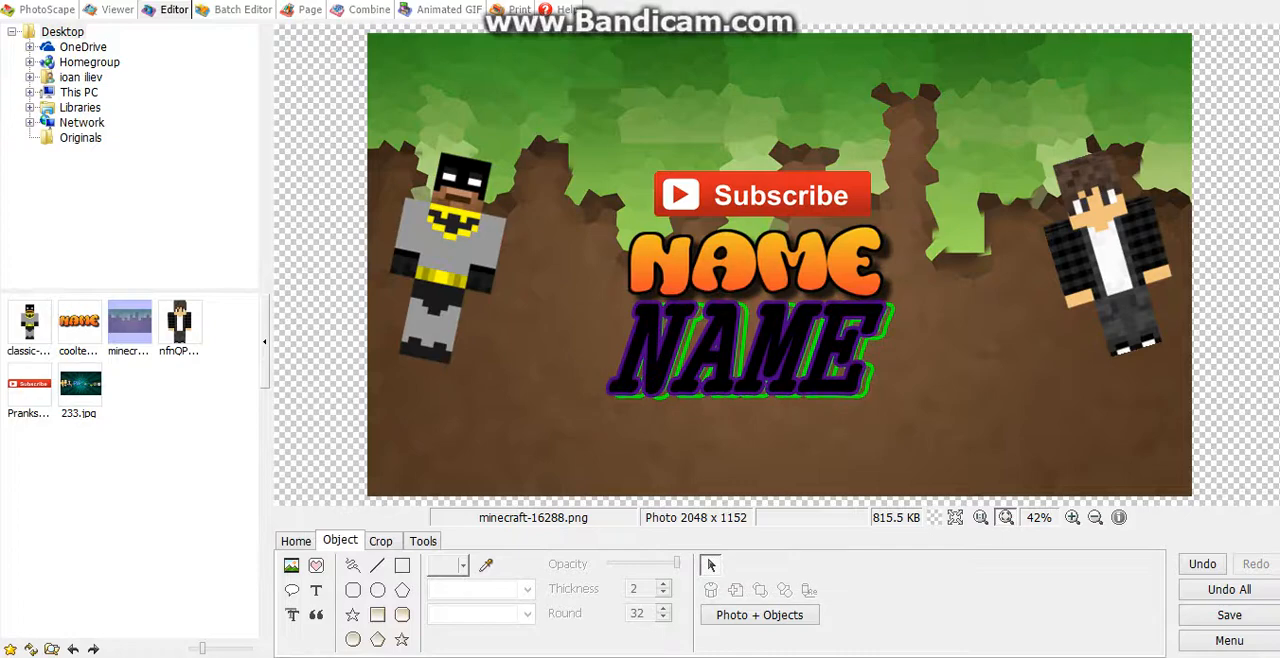
click(746, 353)
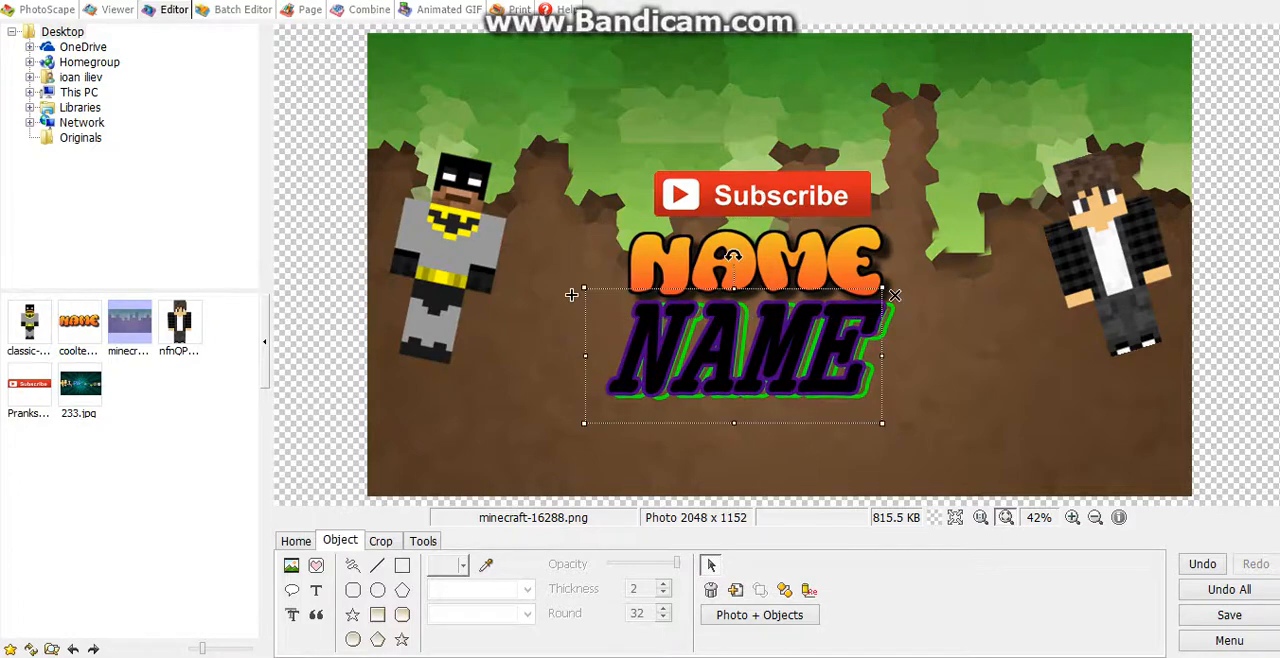
key(Delete)
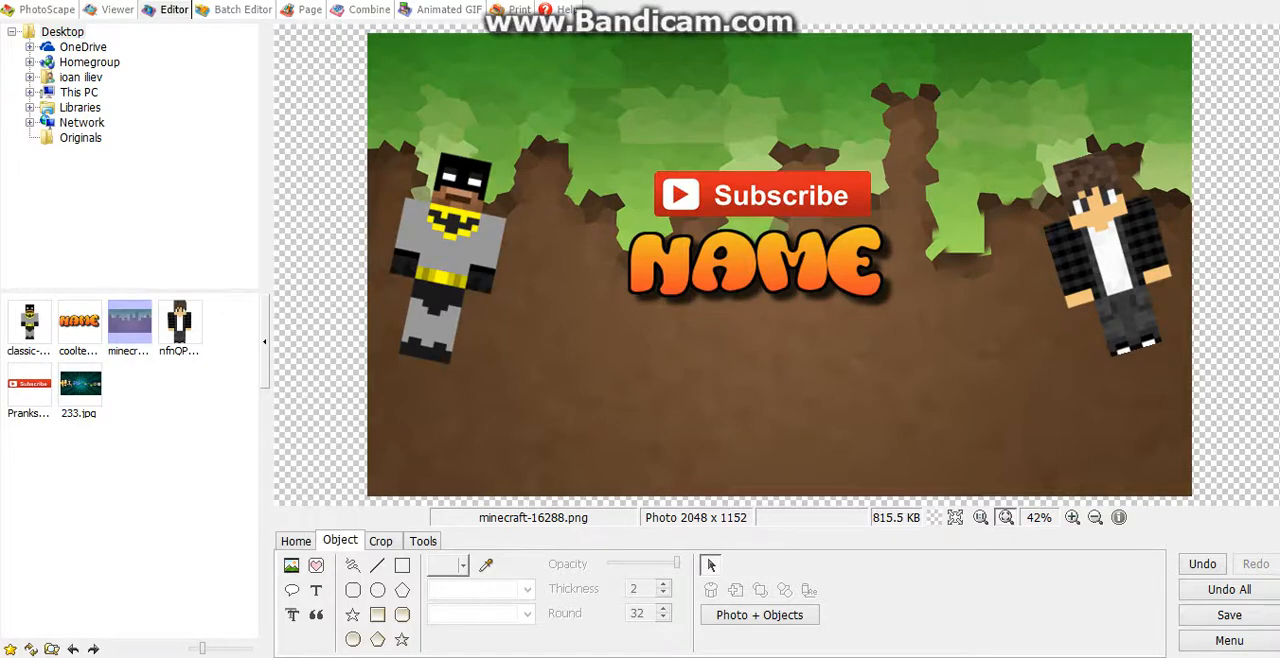
Step: Nudge the orange NAME logo slightly up and to the right beneath the Subscribe picture and deselect it
click(755, 260)
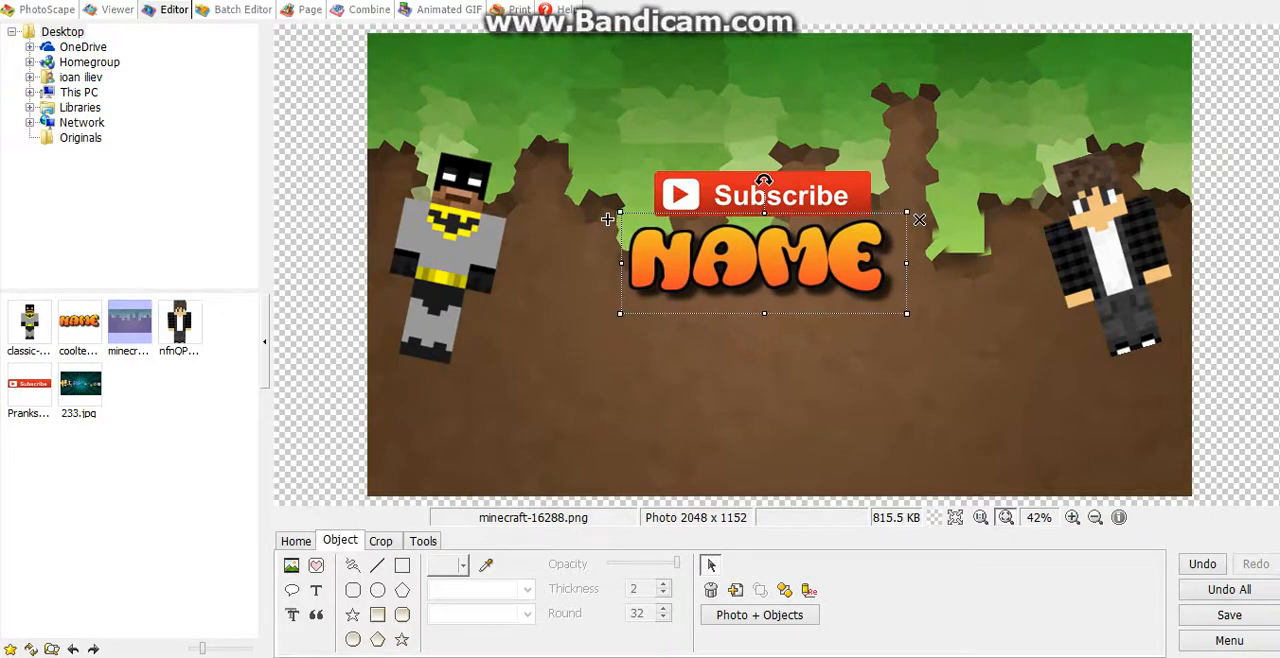
drag(755, 260, 758, 258)
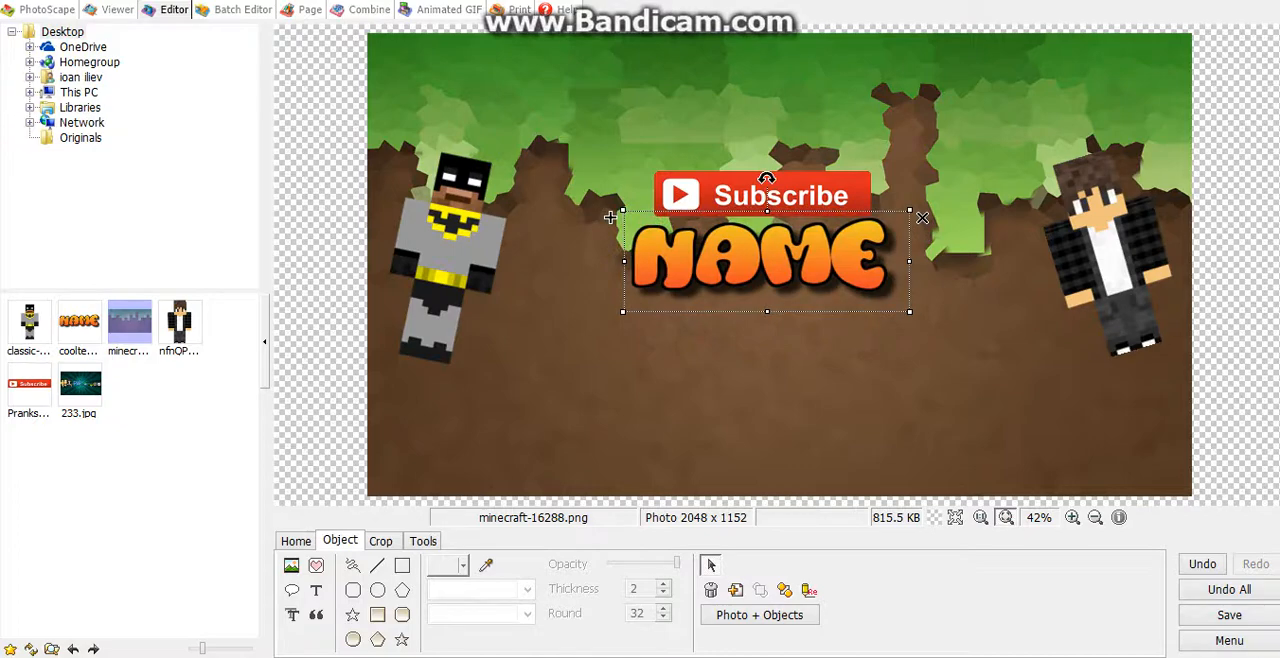
click(610, 217)
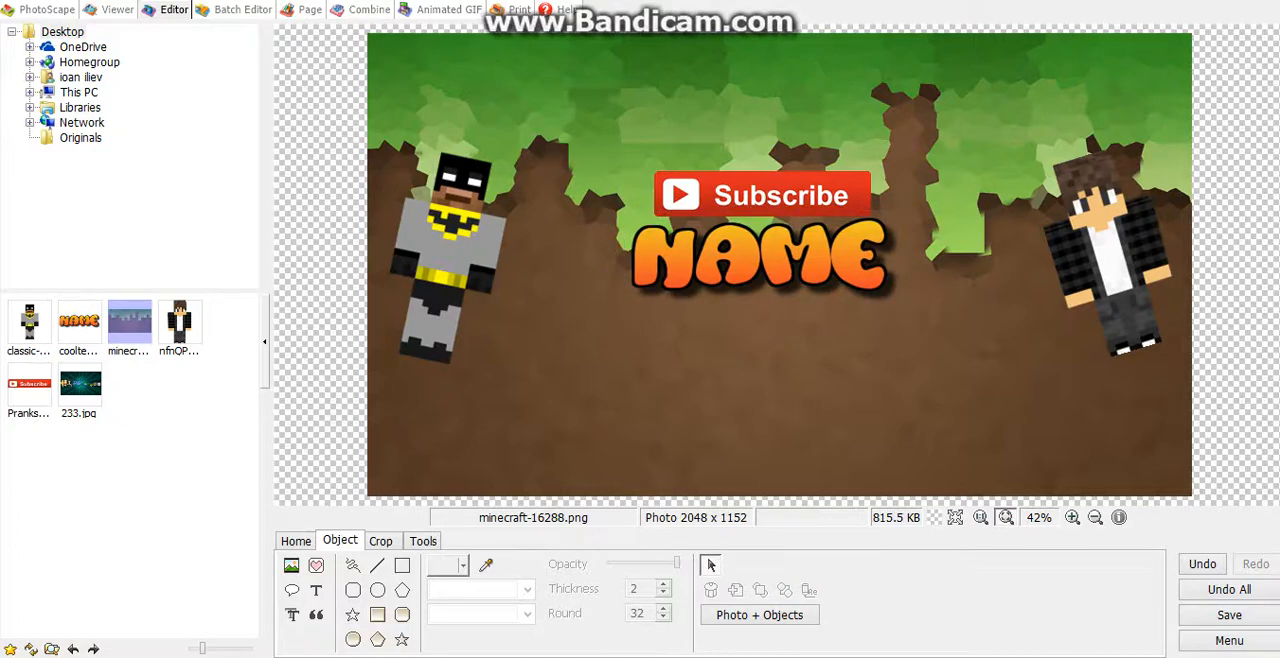